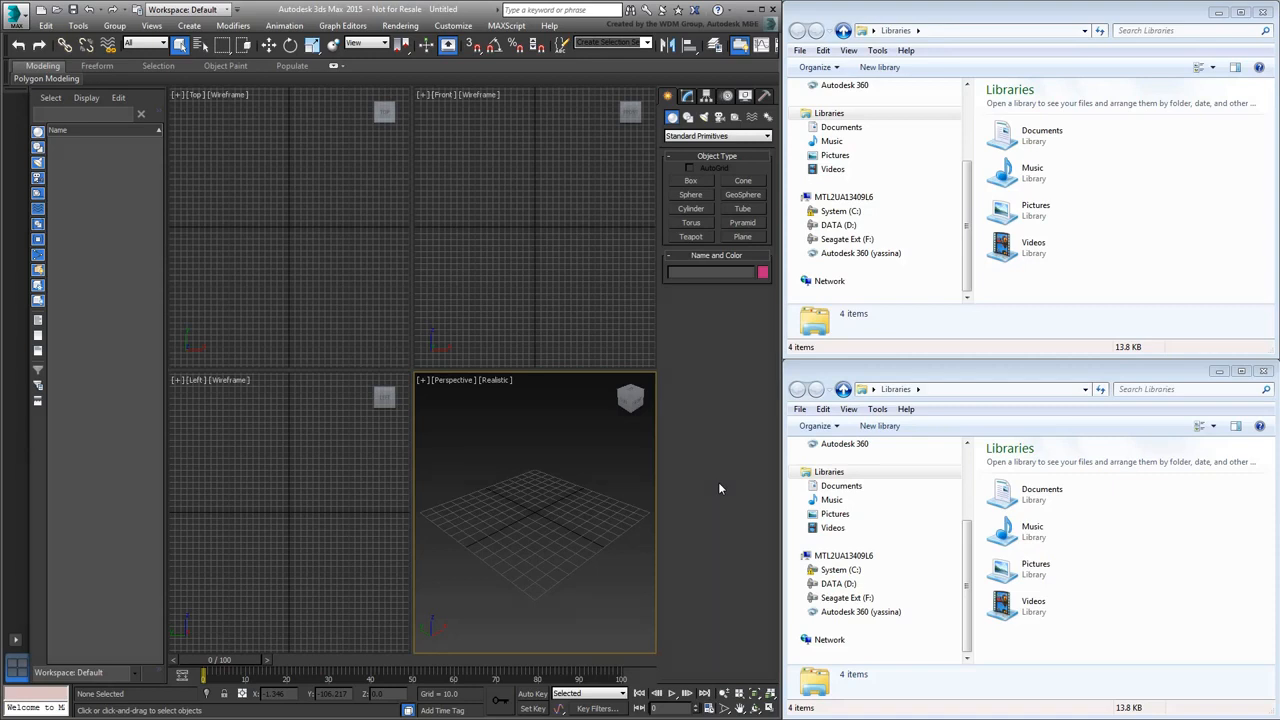
Reset 3ds Max to an empty default scene and confirm the reset
left_click(16, 16)
left_click(61, 80)
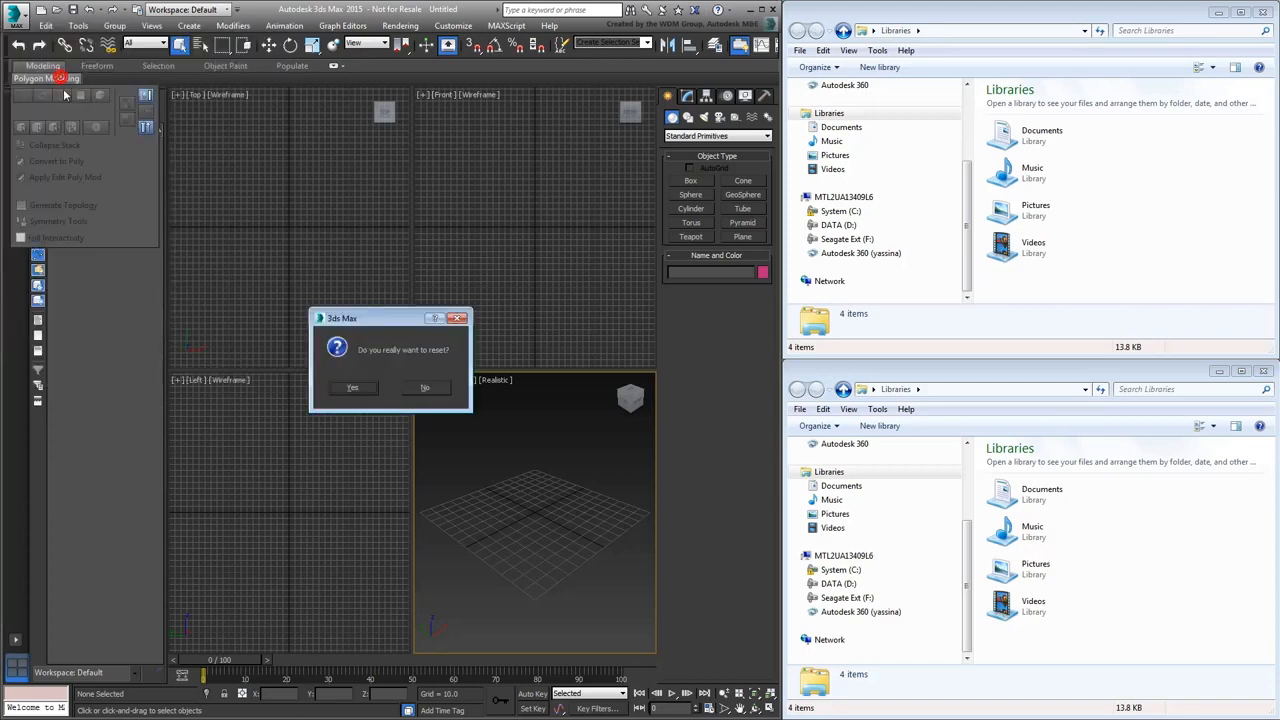
left_click(375, 394)
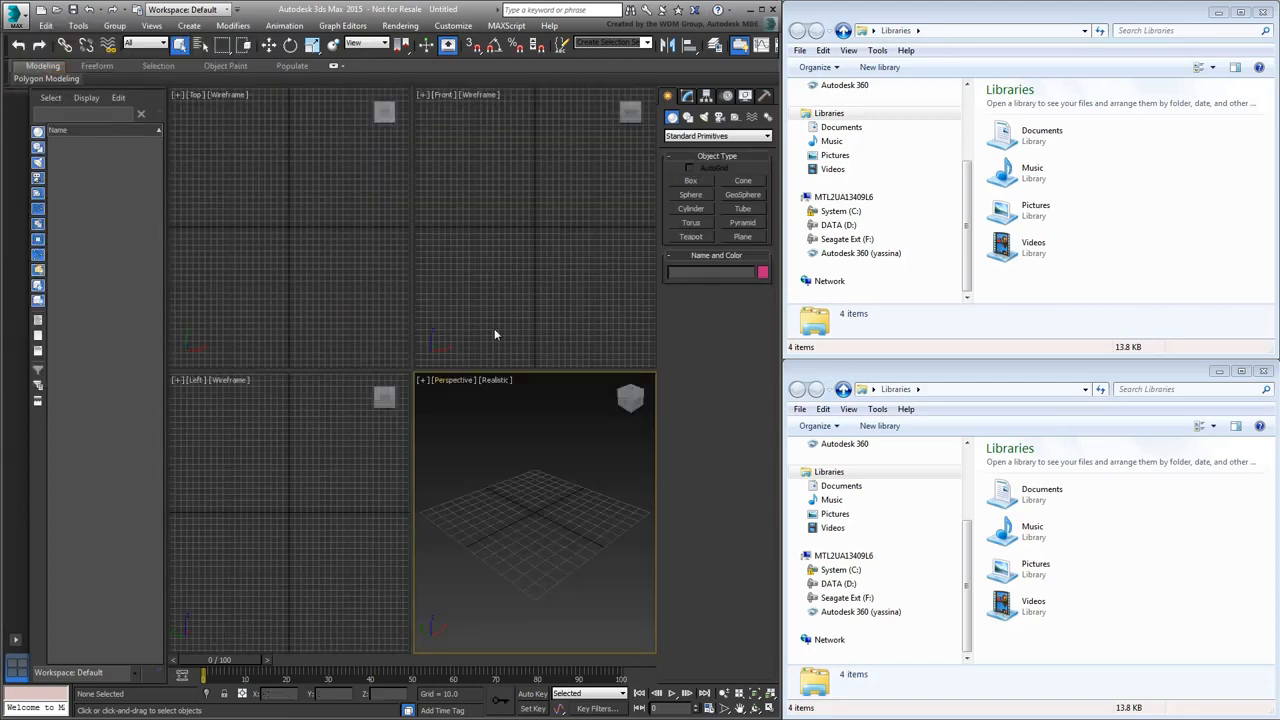
Bring up the Welcome Screen and open the Template Manager, placing its window clear of the file browser windows
left_click(549, 26)
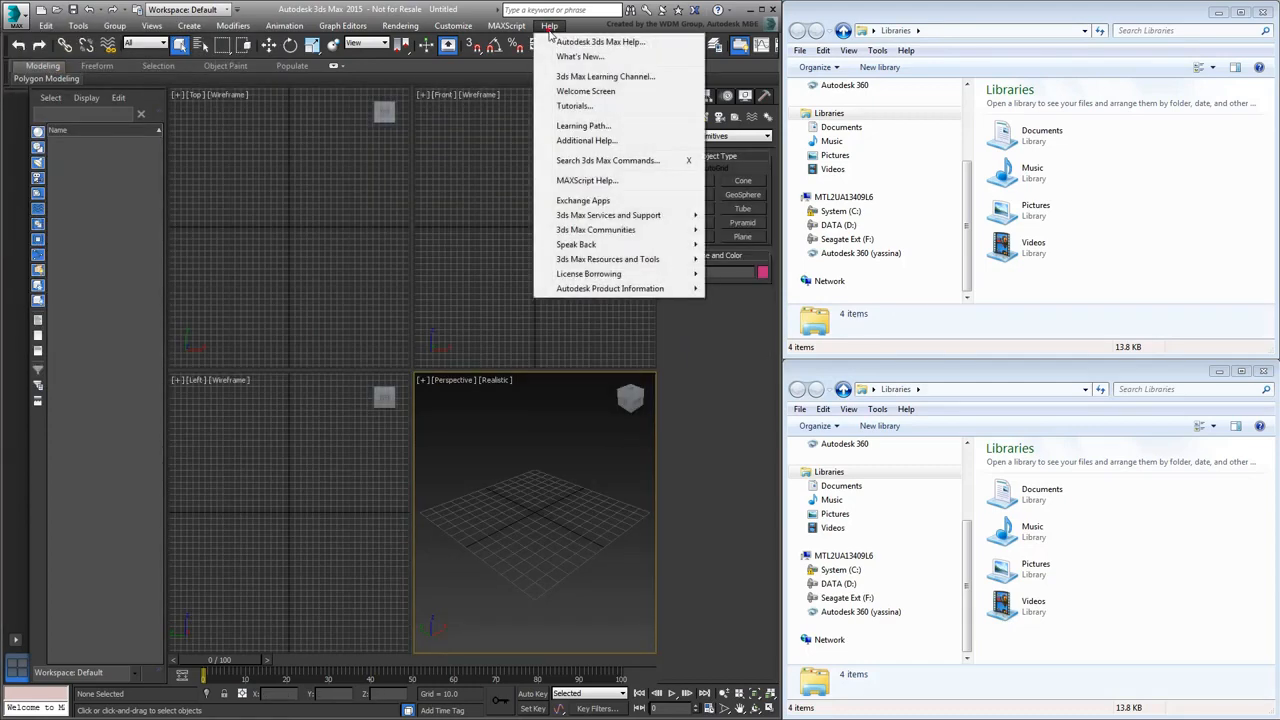
left_click(588, 91)
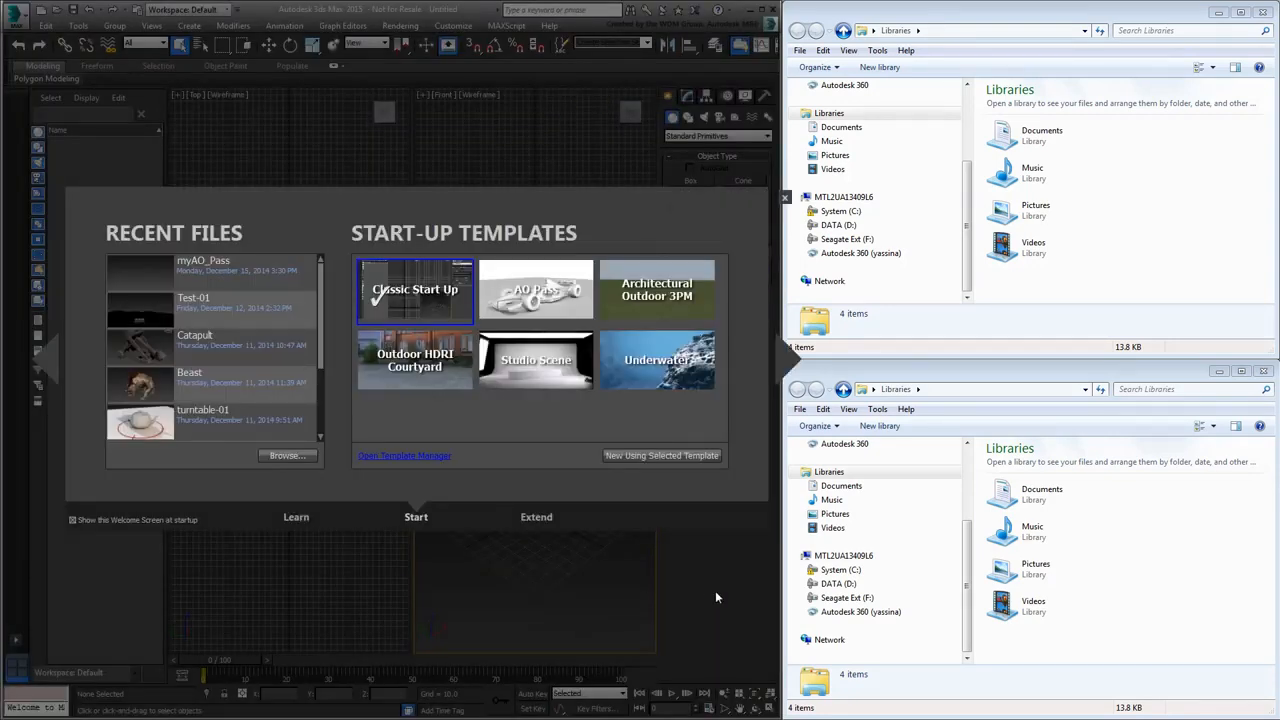
left_click(405, 456)
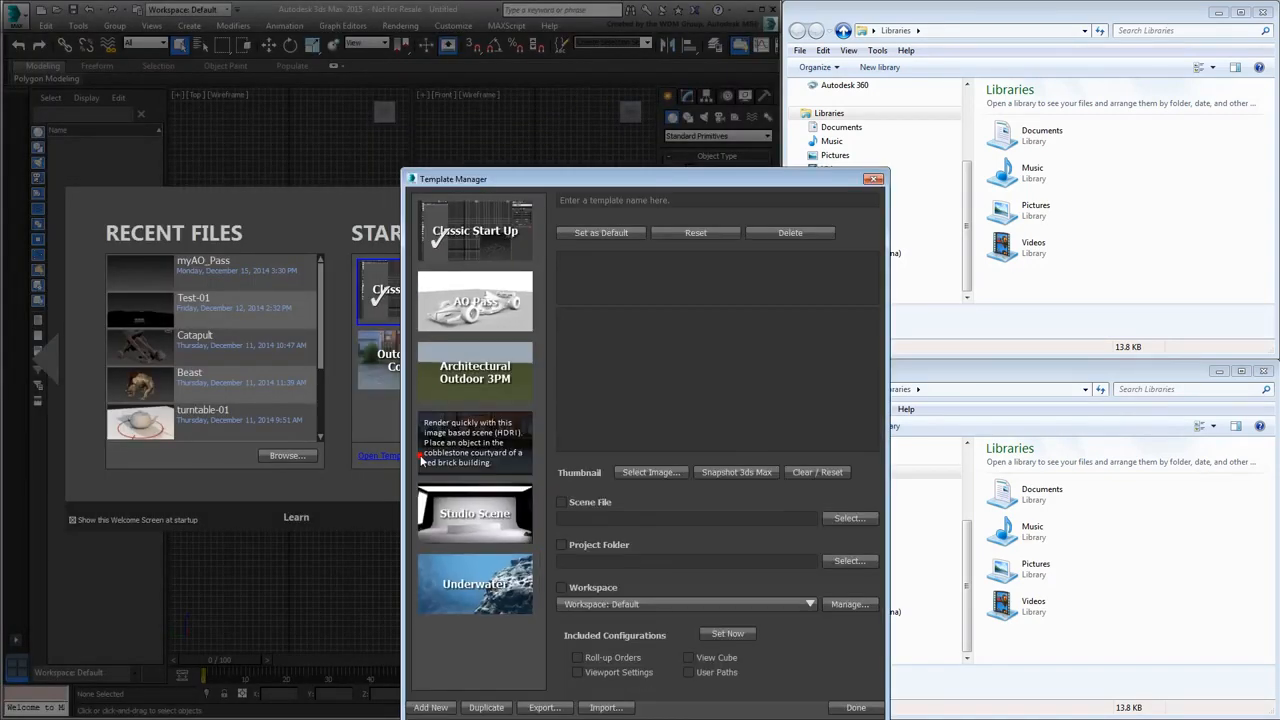
left_click_drag(590, 180, 233, 112)
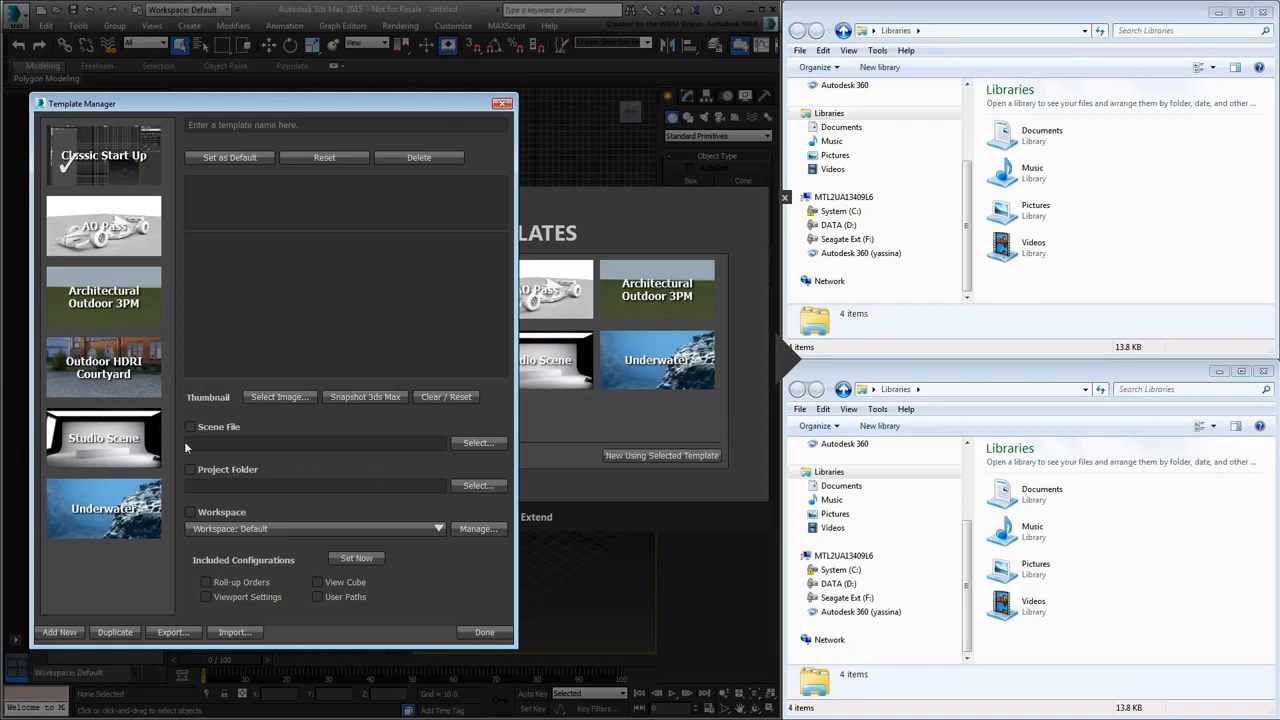
Select the Studio Scene template and copy the folder part of its scene file path, up to StartupTemplates
left_click(112, 438)
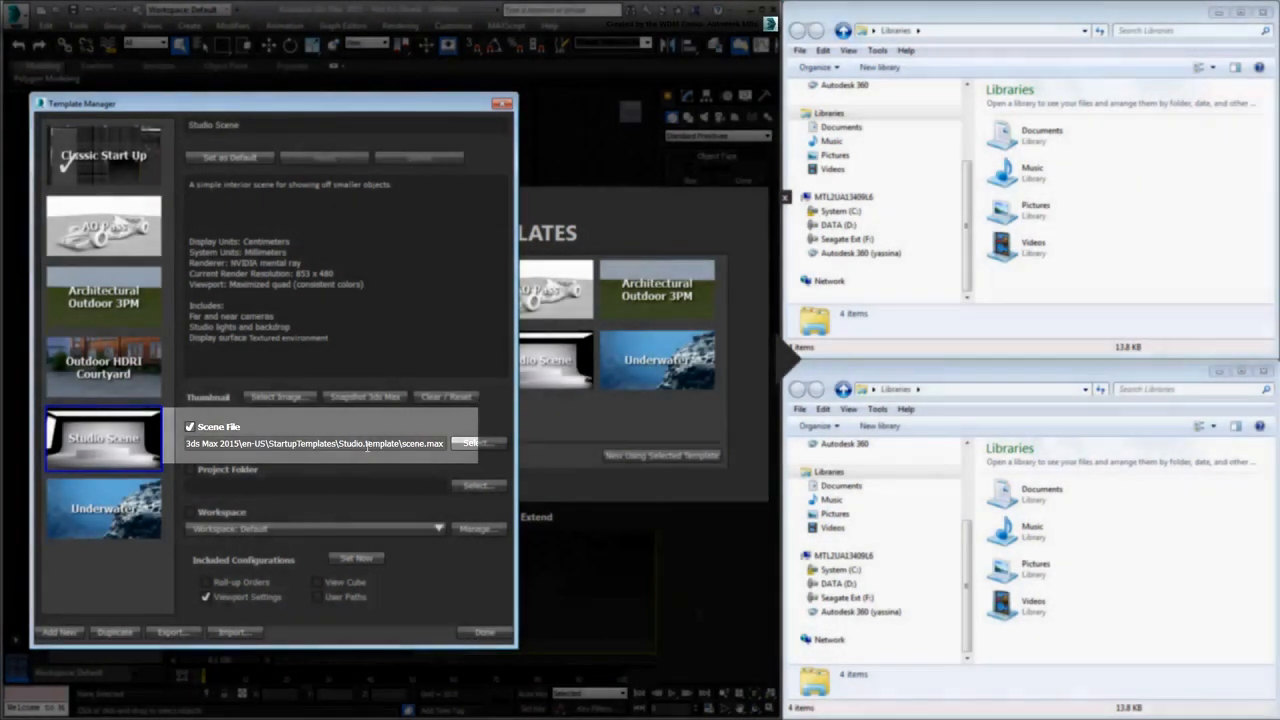
left_click_drag(391, 444, 232, 444)
left_click(501, 566)
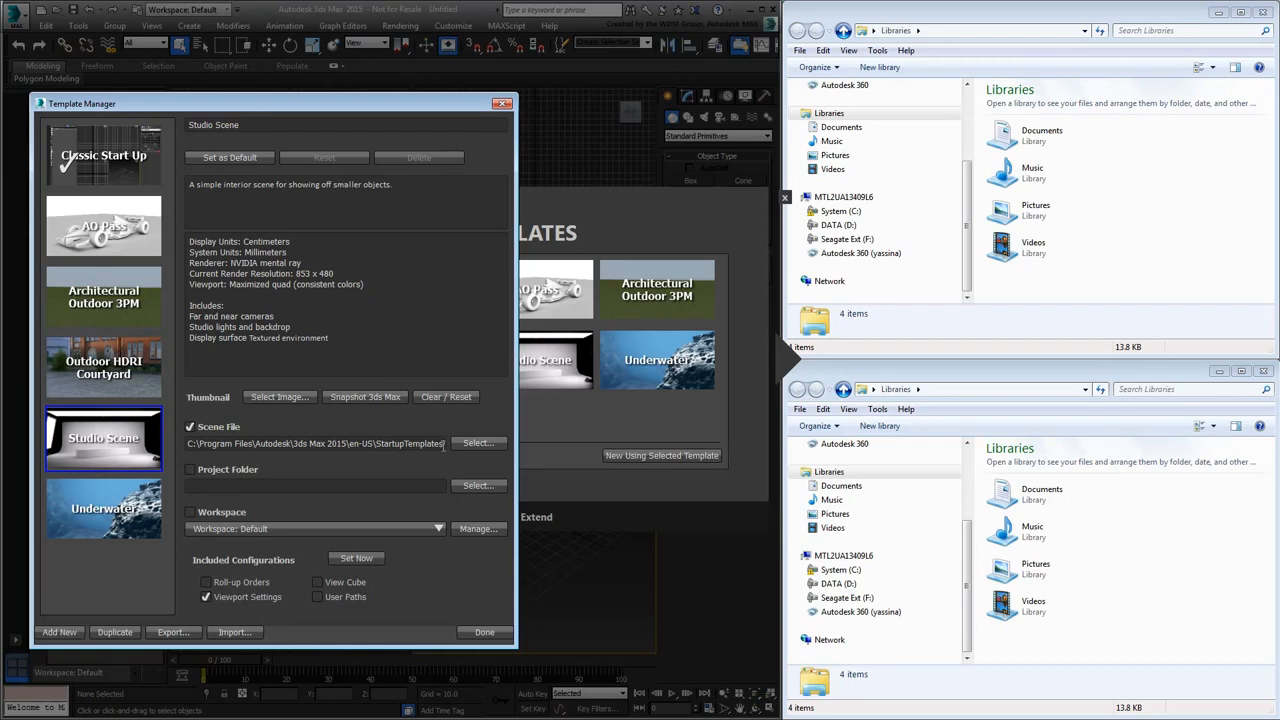
left_click_drag(441, 446, 174, 447)
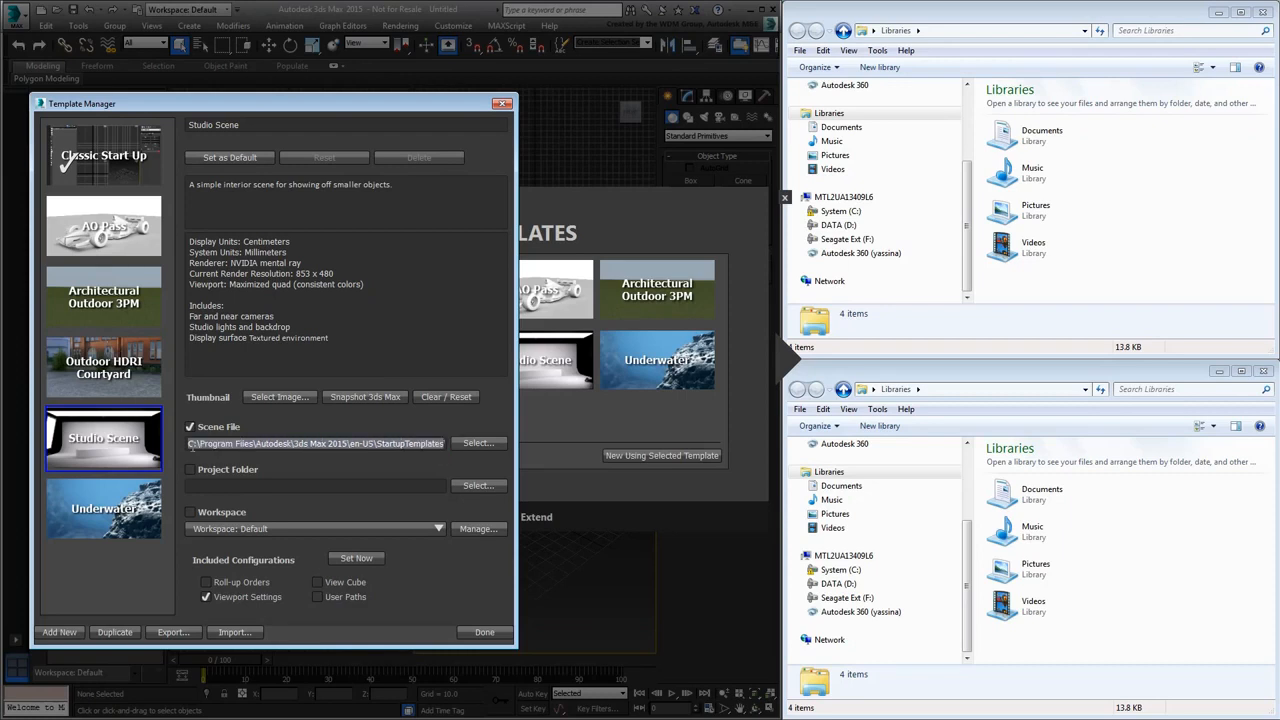
right_click(257, 443)
left_click(289, 499)
In the upper Windows Explorer window, go to the copied path C:\Program Files\Autodesk\3ds Max 2015\en-US\StartupTemplates
left_click(940, 31)
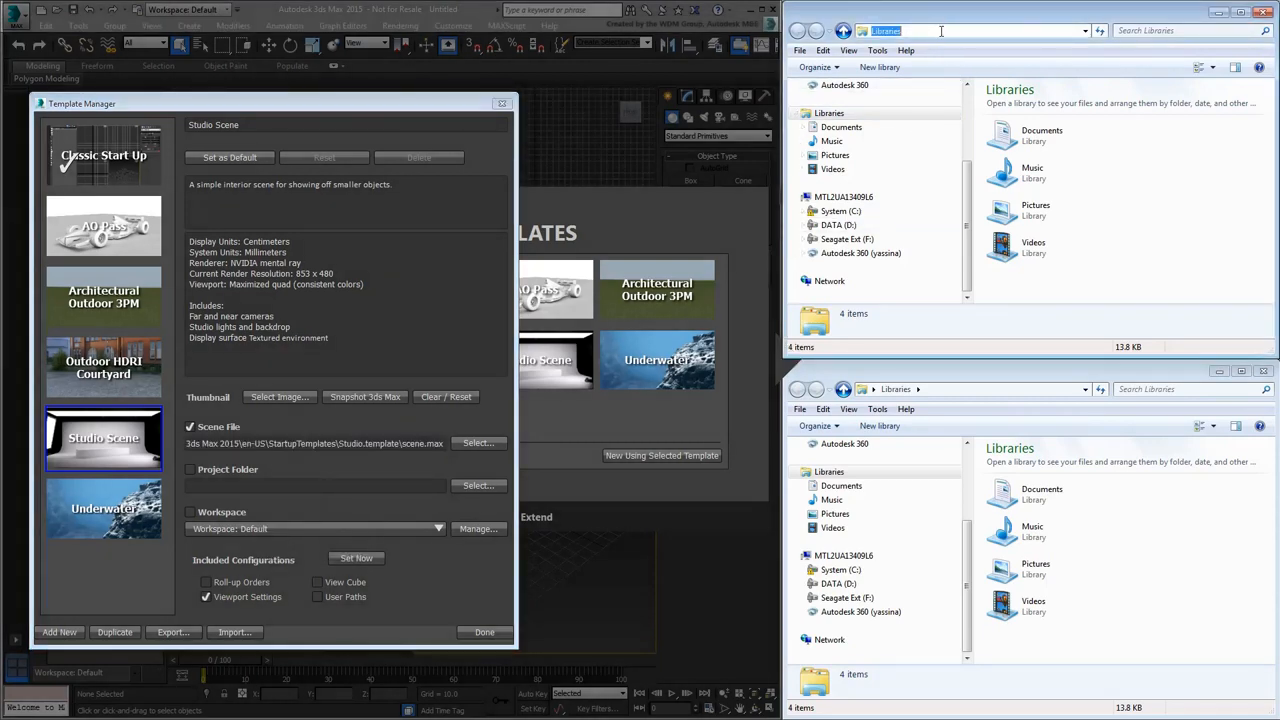
right_click(940, 31)
left_click(972, 89)
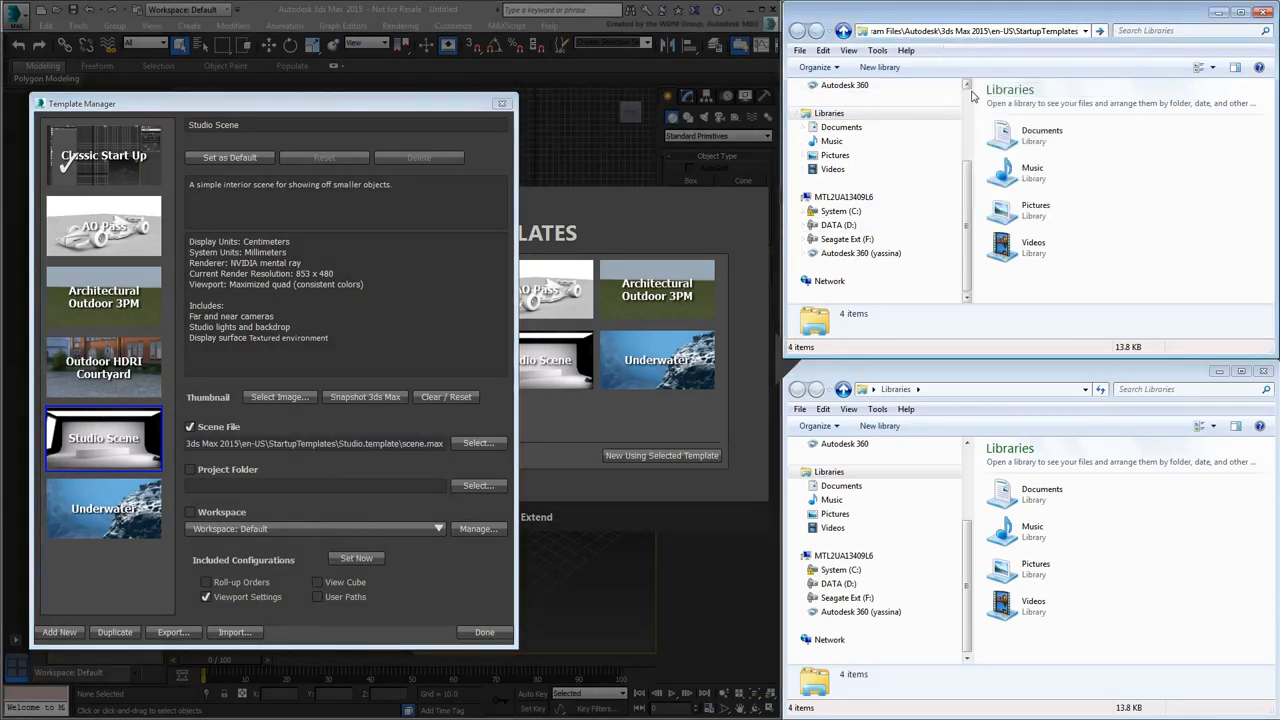
key("Return")
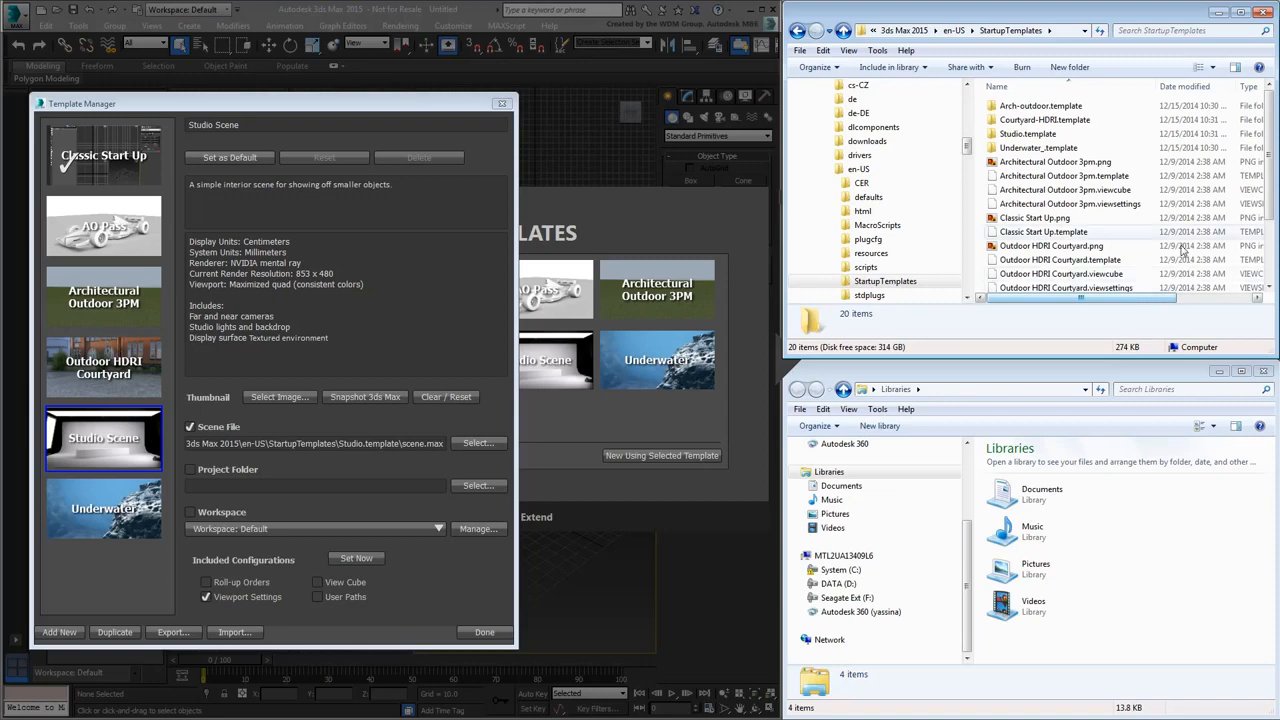
mouse_move(1273, 135)
left_mouse_down()
mouse_move(1272, 205)
mouse_move(1268, 137)
left_mouse_up()
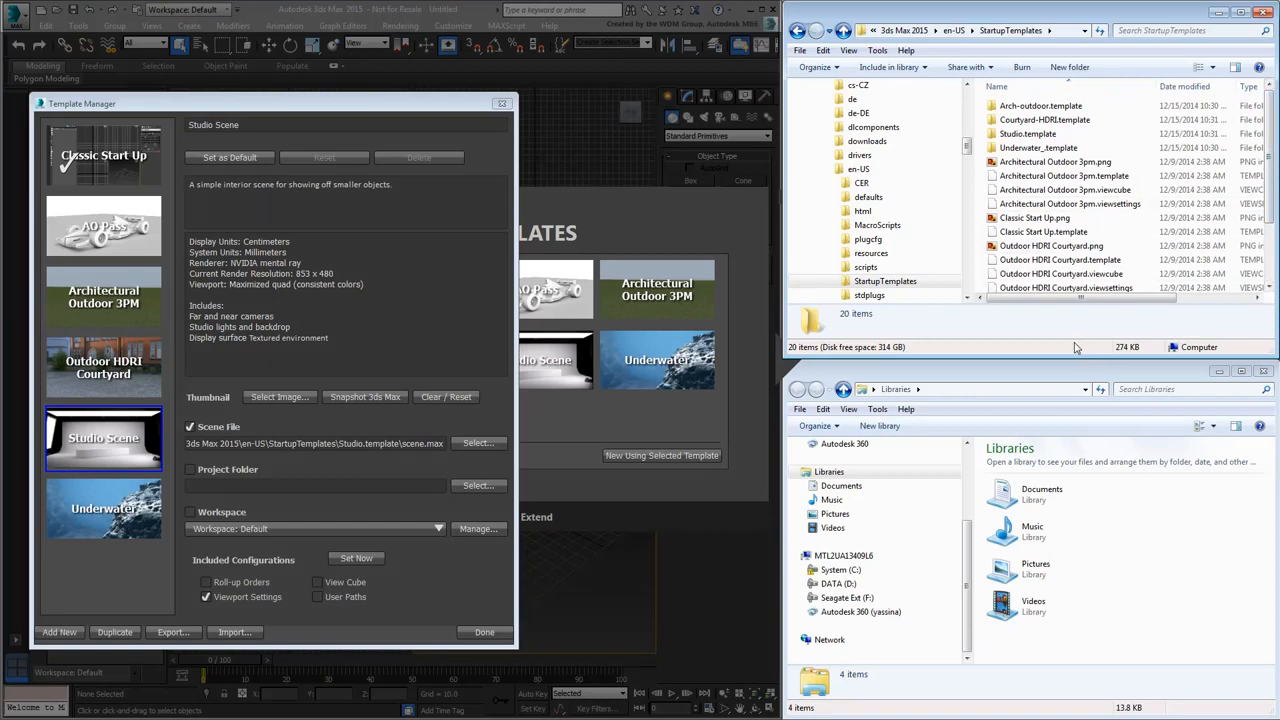
Compare the Architectural Outdoor 3PM and Studio Scene template settings with their matching files in the StartupTemplates folder
left_click(100, 300)
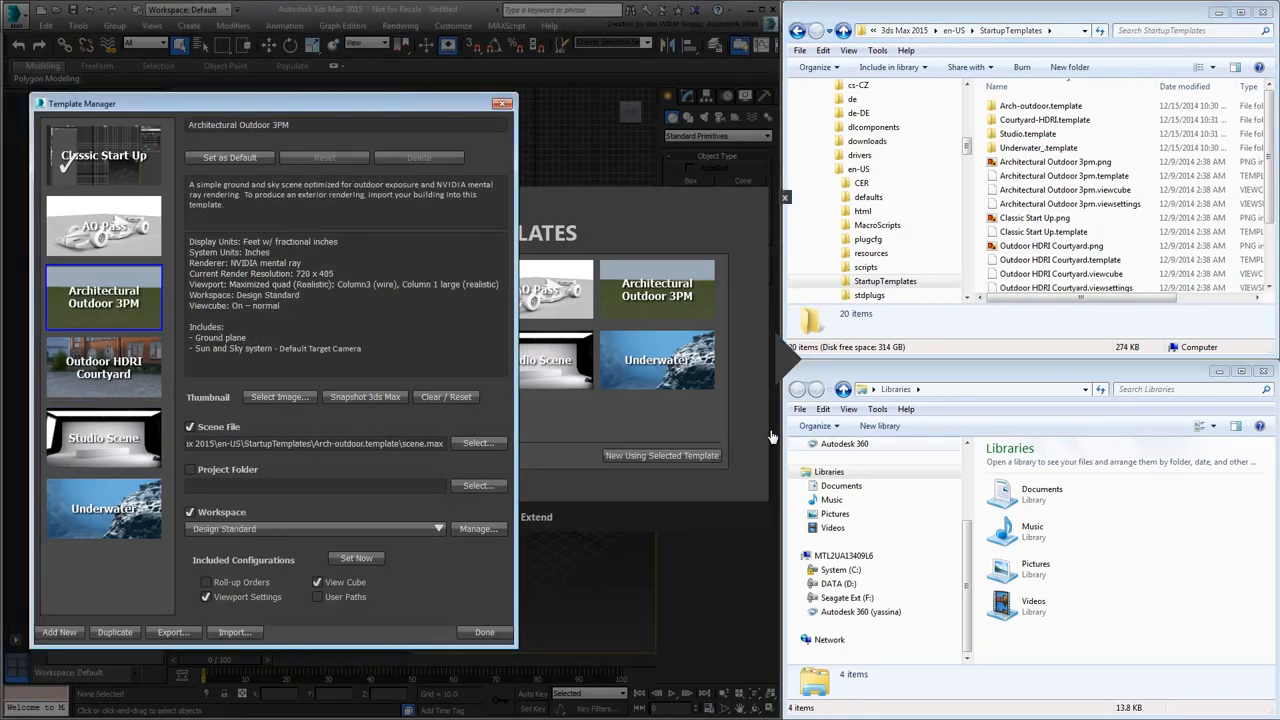
mouse_move(1273, 142)
left_mouse_down()
mouse_move(1270, 178)
mouse_move(1270, 135)
left_mouse_up()
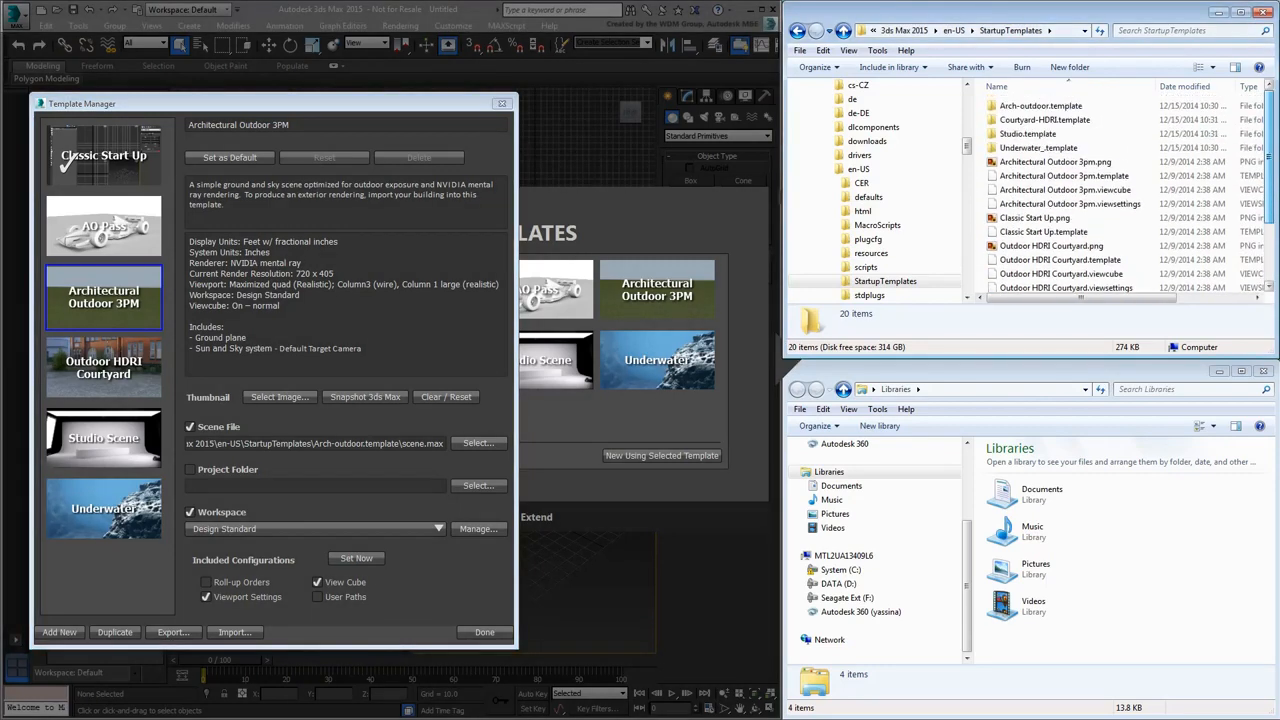
left_click(96, 437)
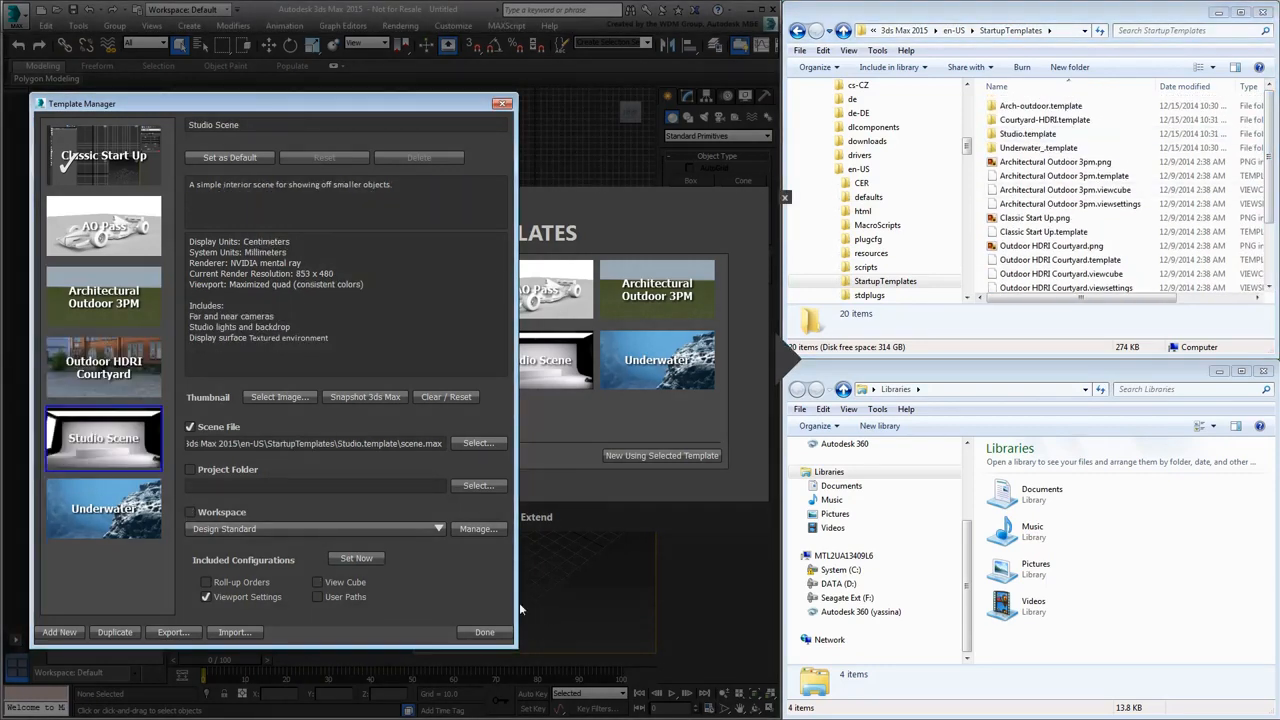
left_click_drag(1270, 149, 1269, 215)
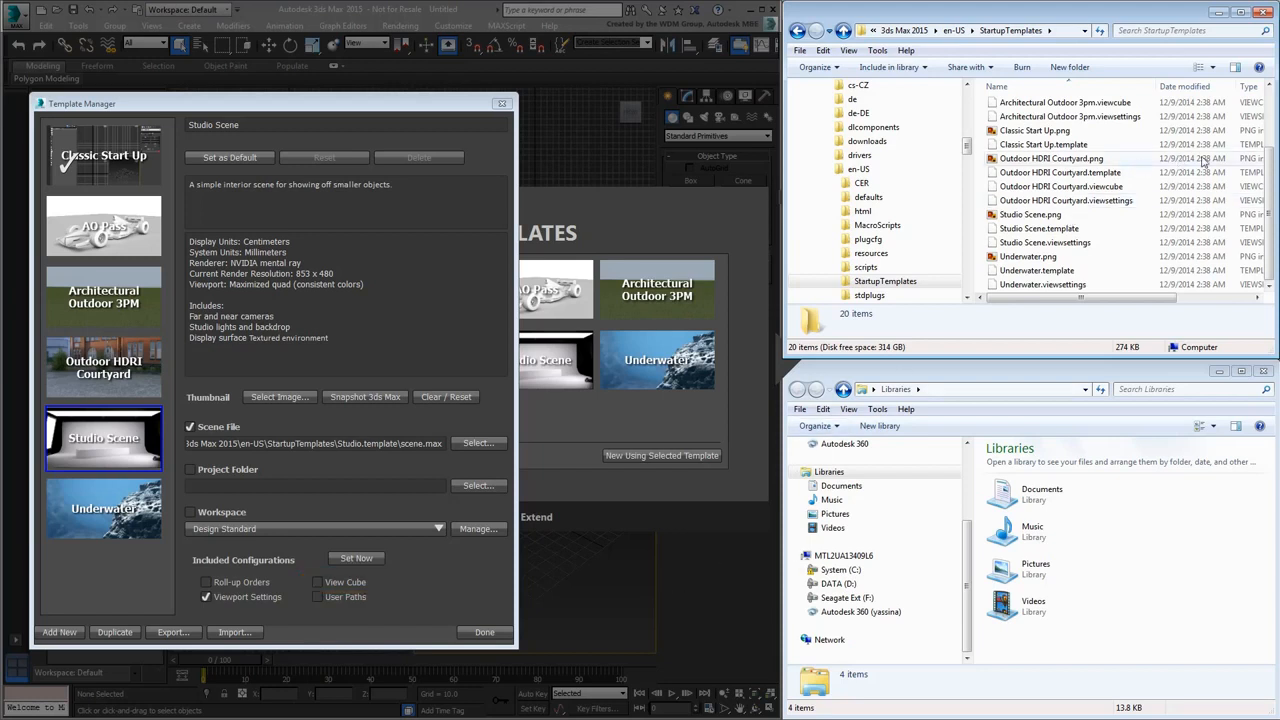
scroll(1274, 176, "up", 2)
scroll(1274, 176, "up", 1)
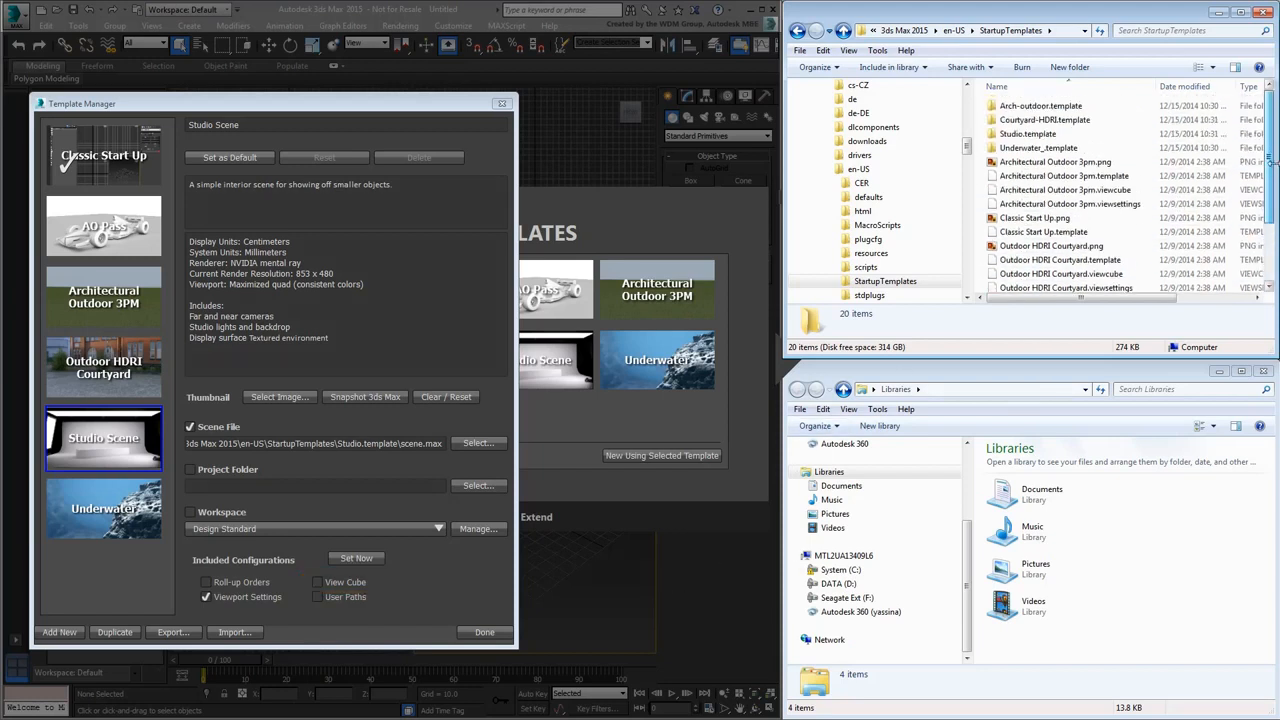
left_click(121, 312)
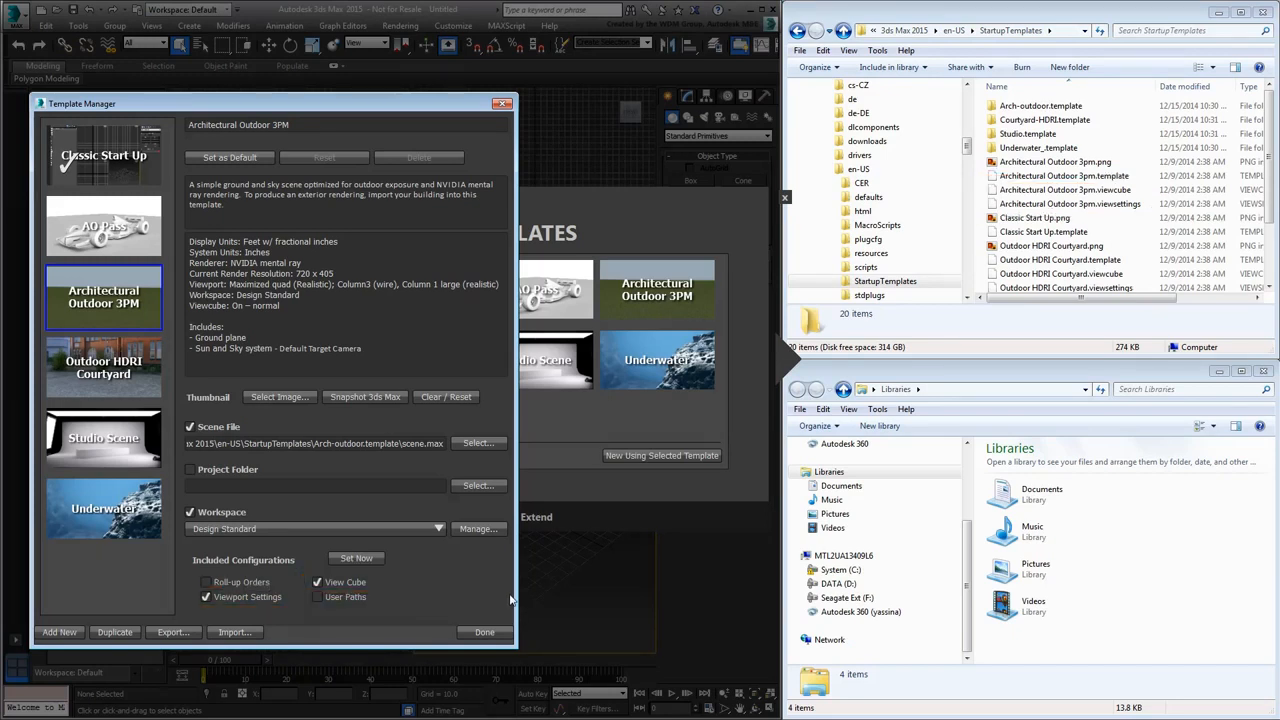
Inspect the contents of the Arch-outdoor.template, Underwater_.template and Courtyard-HDRI.template folders, returning to StartupTemplates
double_click(1045, 106)
key("BackSpace")
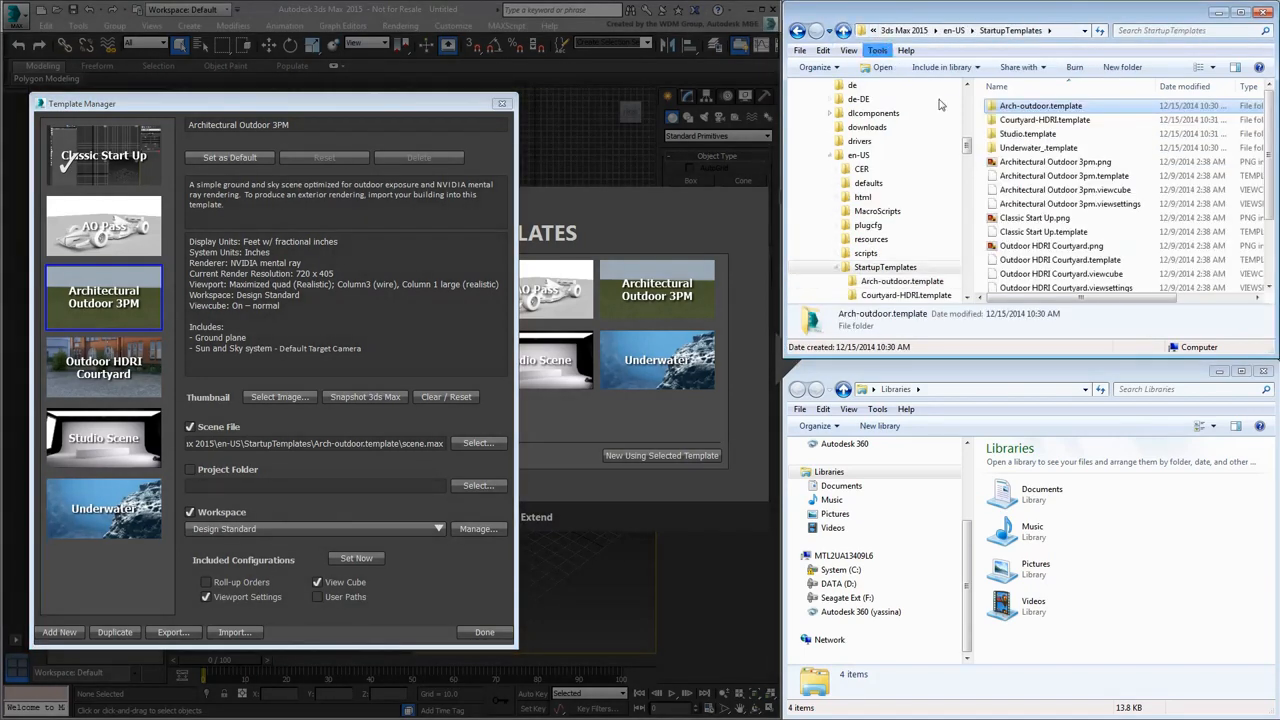
double_click(1027, 149)
left_click(797, 30)
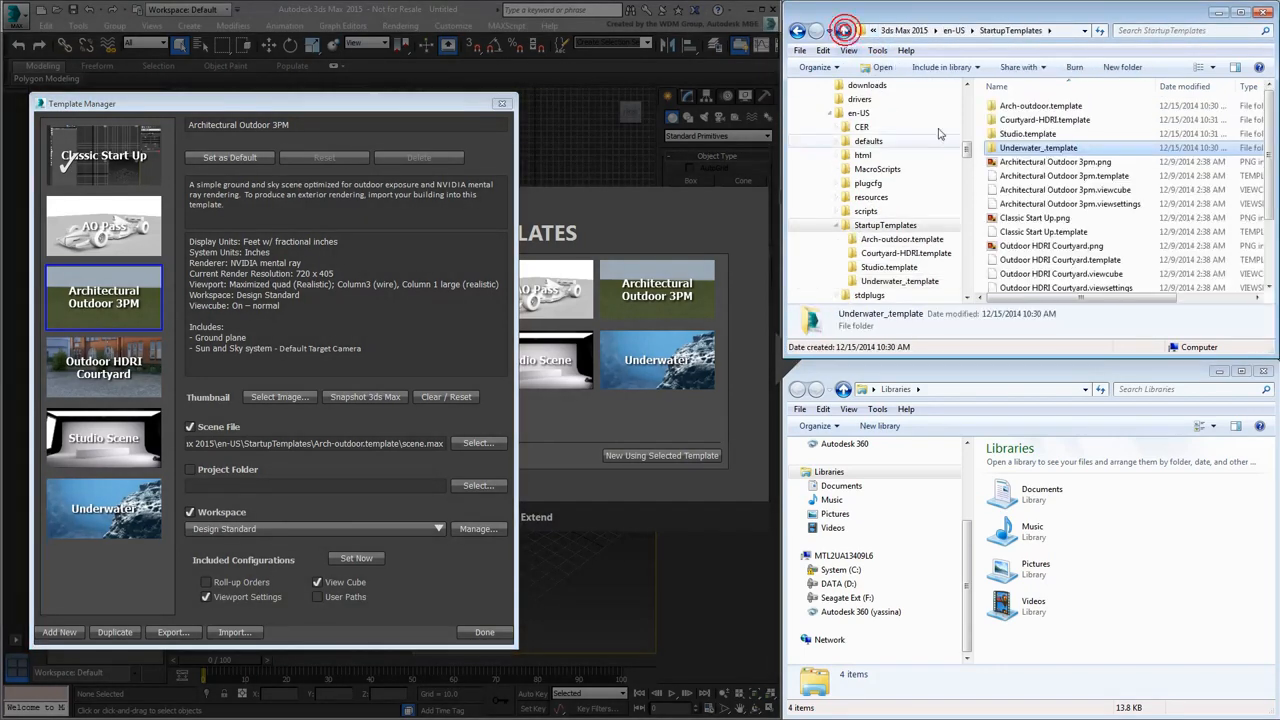
double_click(1034, 120)
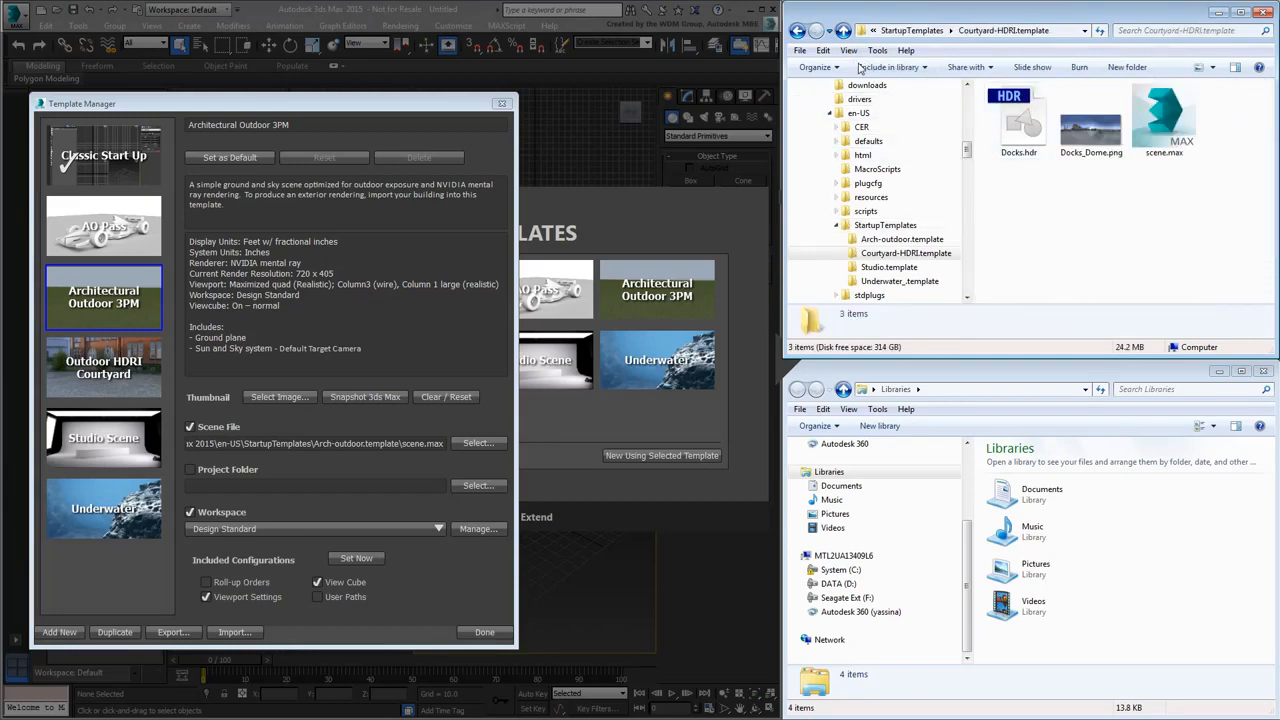
left_click(843, 31)
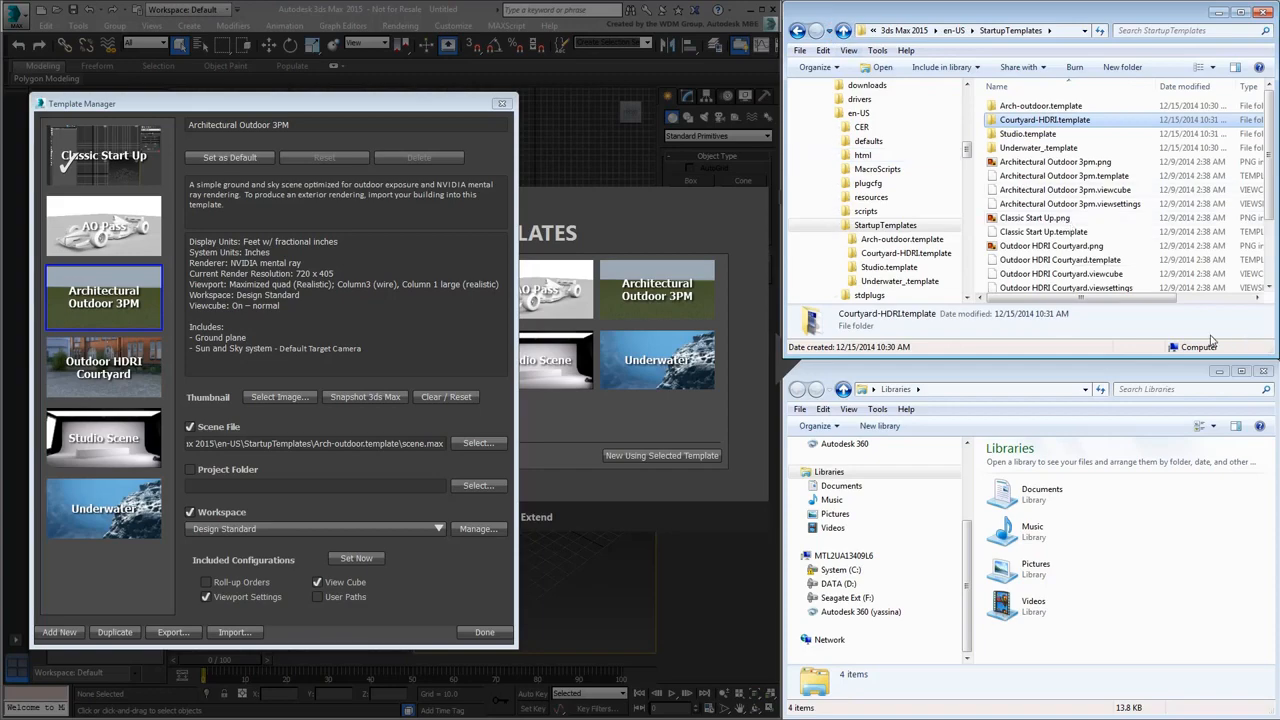
Check the Classic Start Up and AO Pass templates, and open AO Pass's scene folder C:\Custom_SU-Templates in the lower Explorer window
left_click(116, 166)
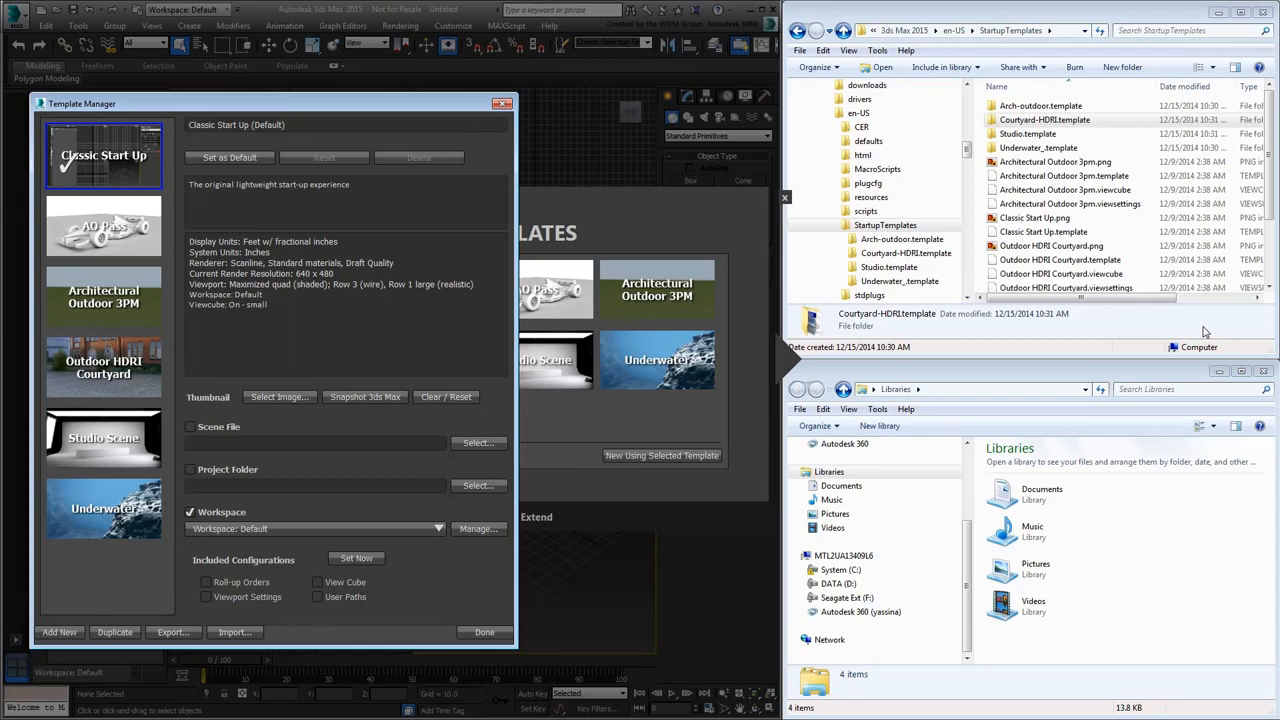
left_click(124, 247)
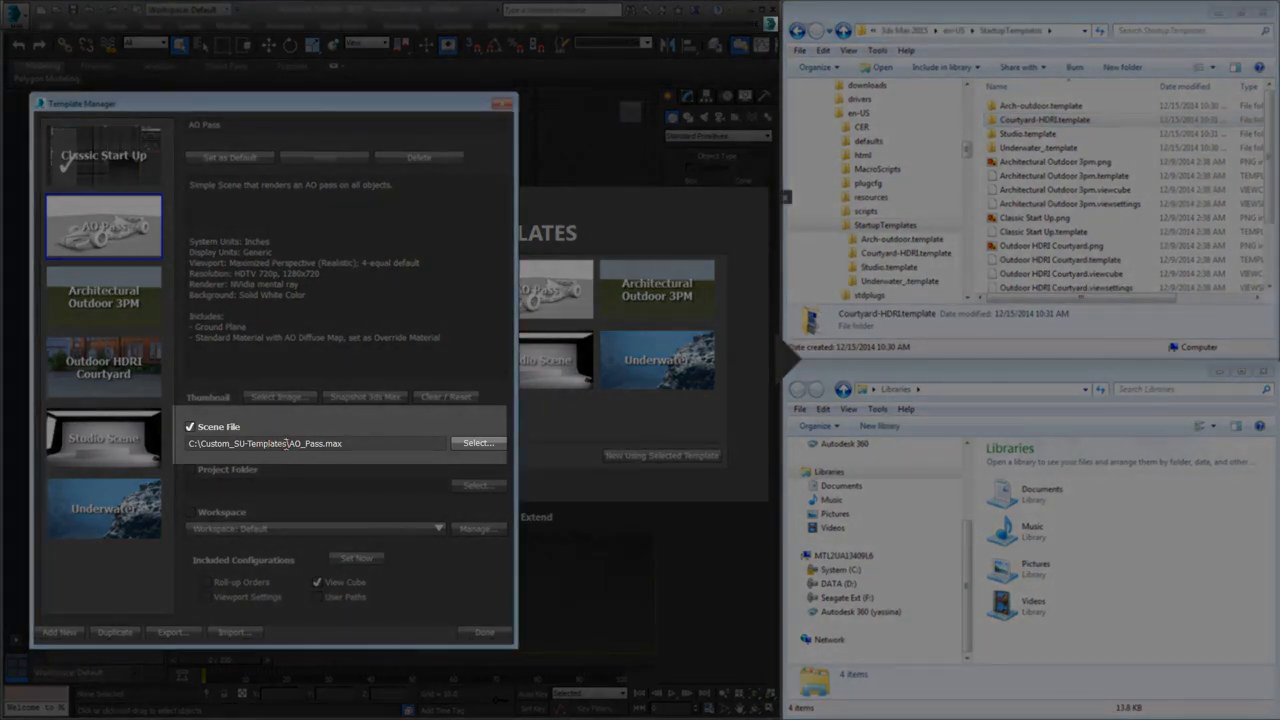
left_click_drag(288, 443, 188, 443)
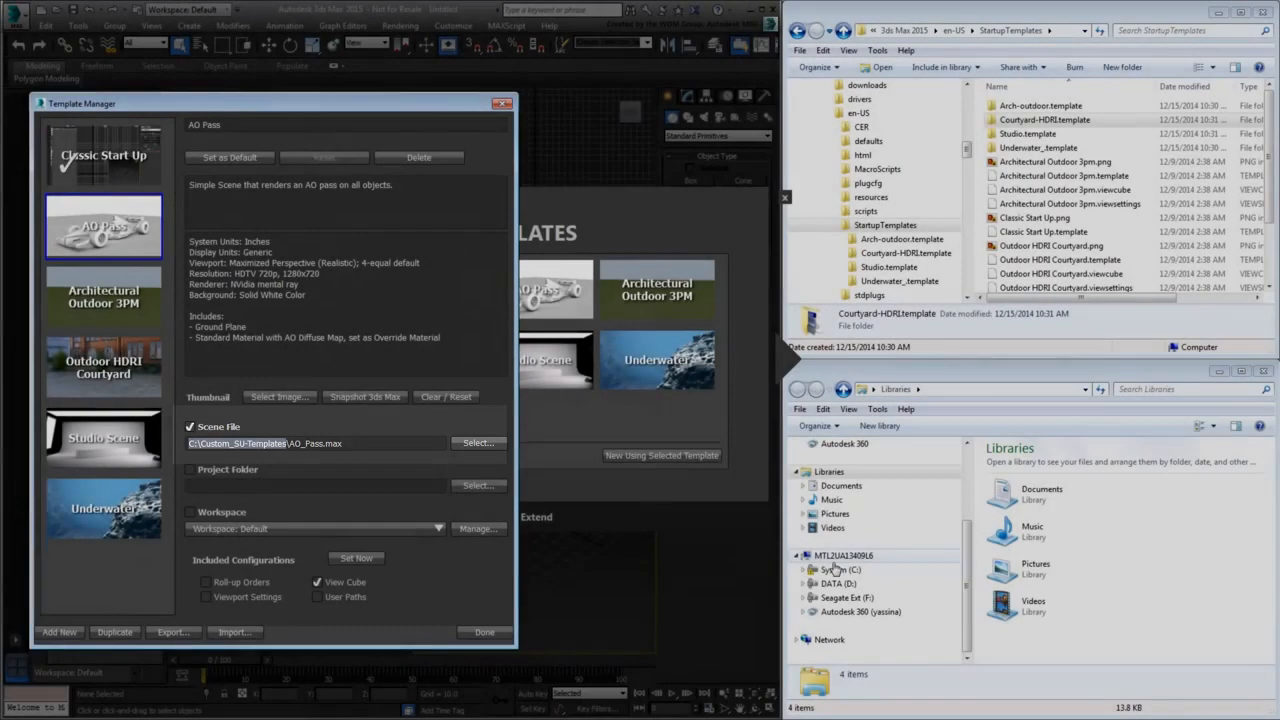
left_click(802, 569)
left_click(870, 528)
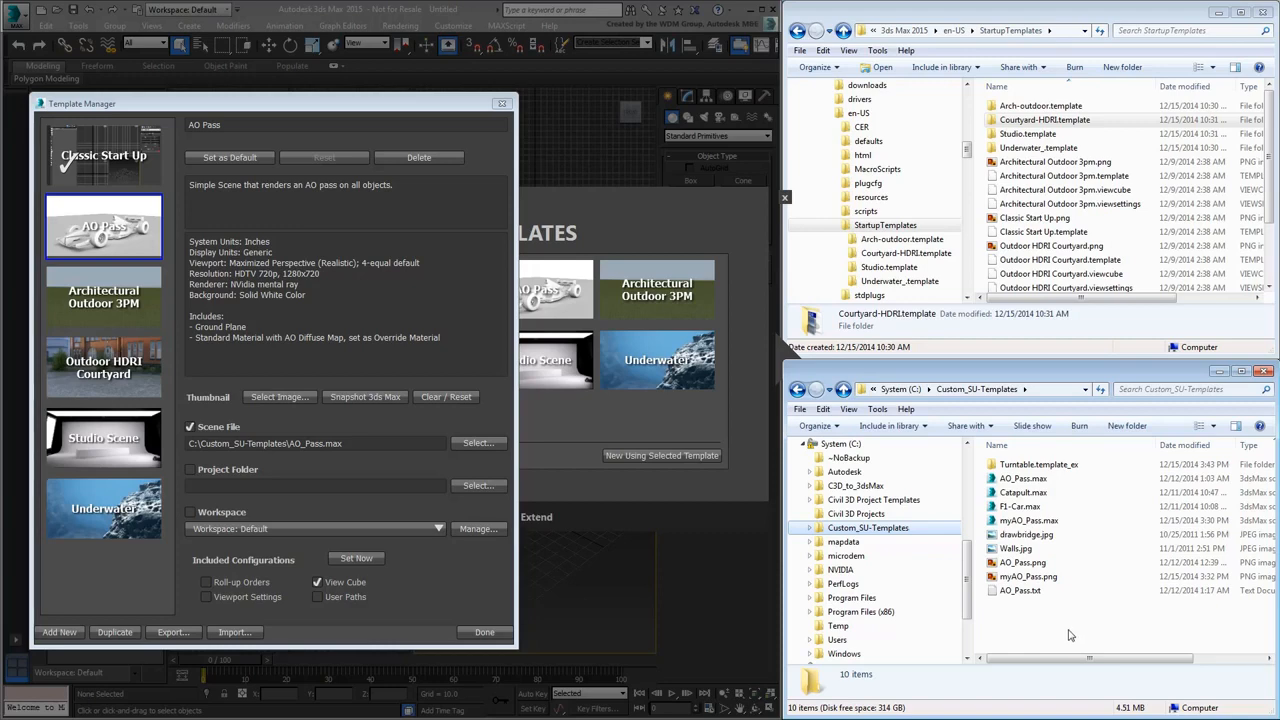
In the upper Explorer window, collapse Program Files and open the current user's profile folder under C:\Users
scroll(968, 150, "up", 10)
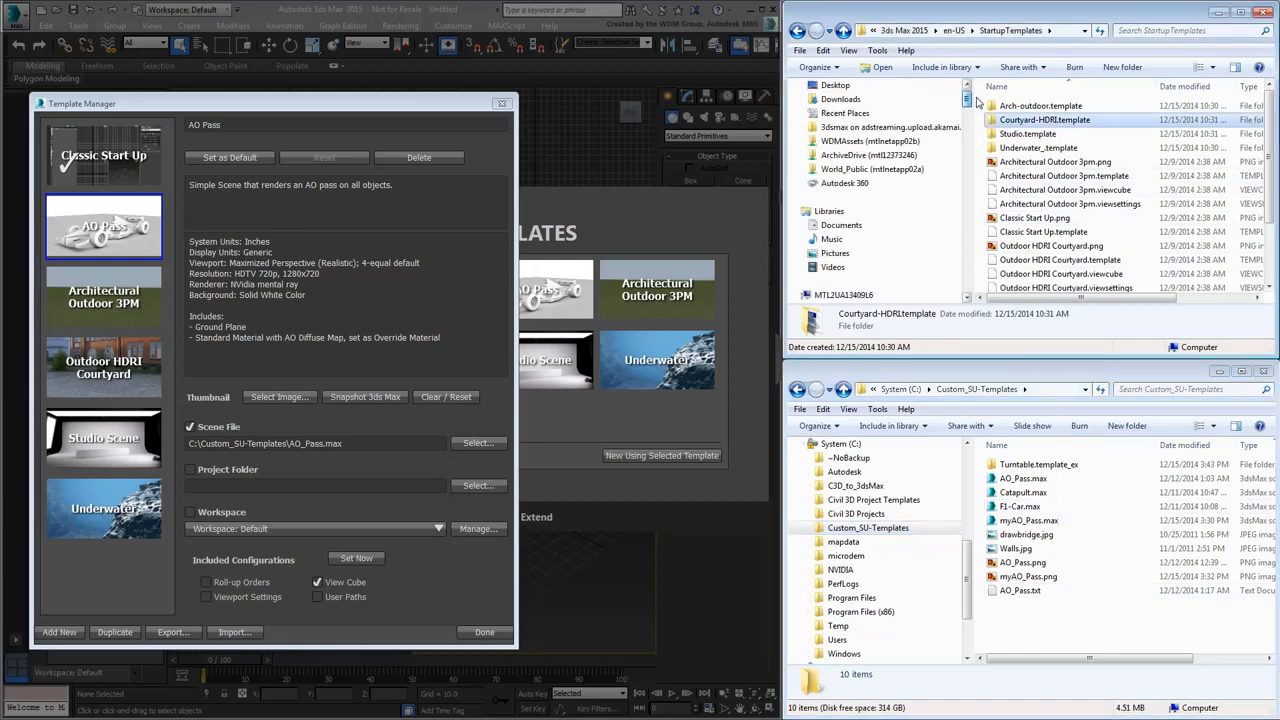
left_click_drag(967, 124, 967, 131)
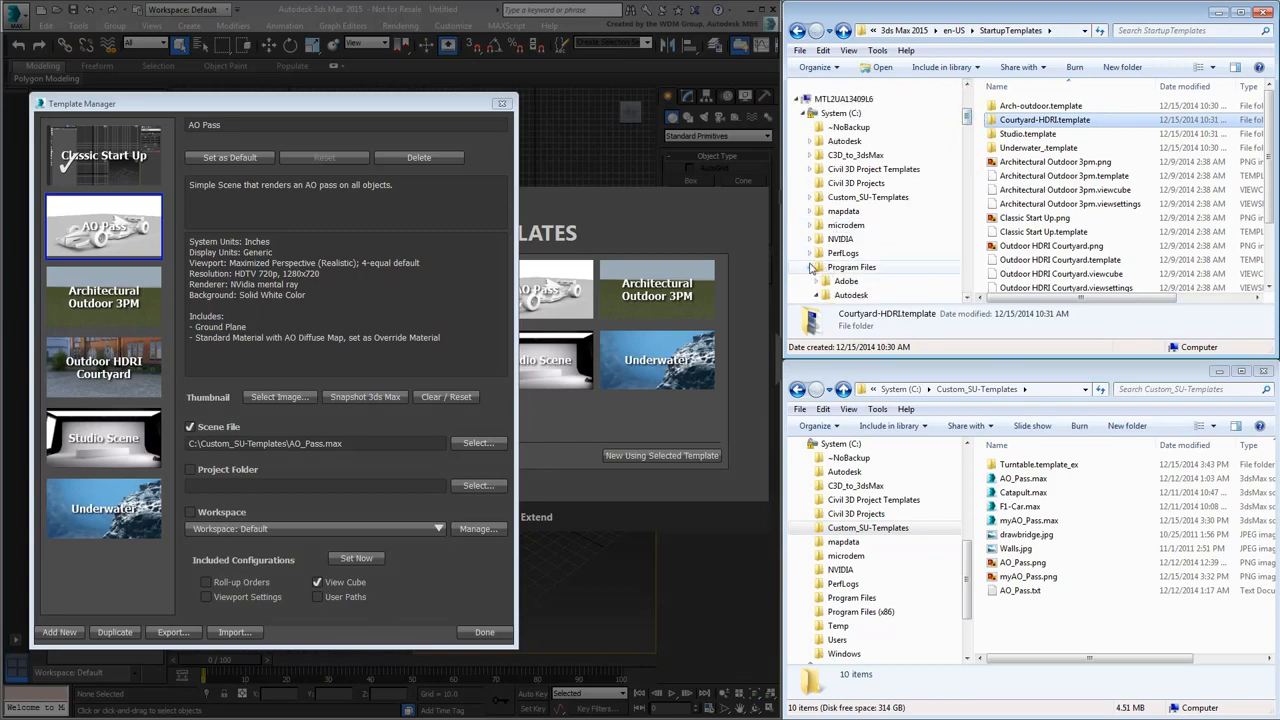
left_click(810, 267)
left_click_drag(967, 196, 966, 216)
left_click(810, 253)
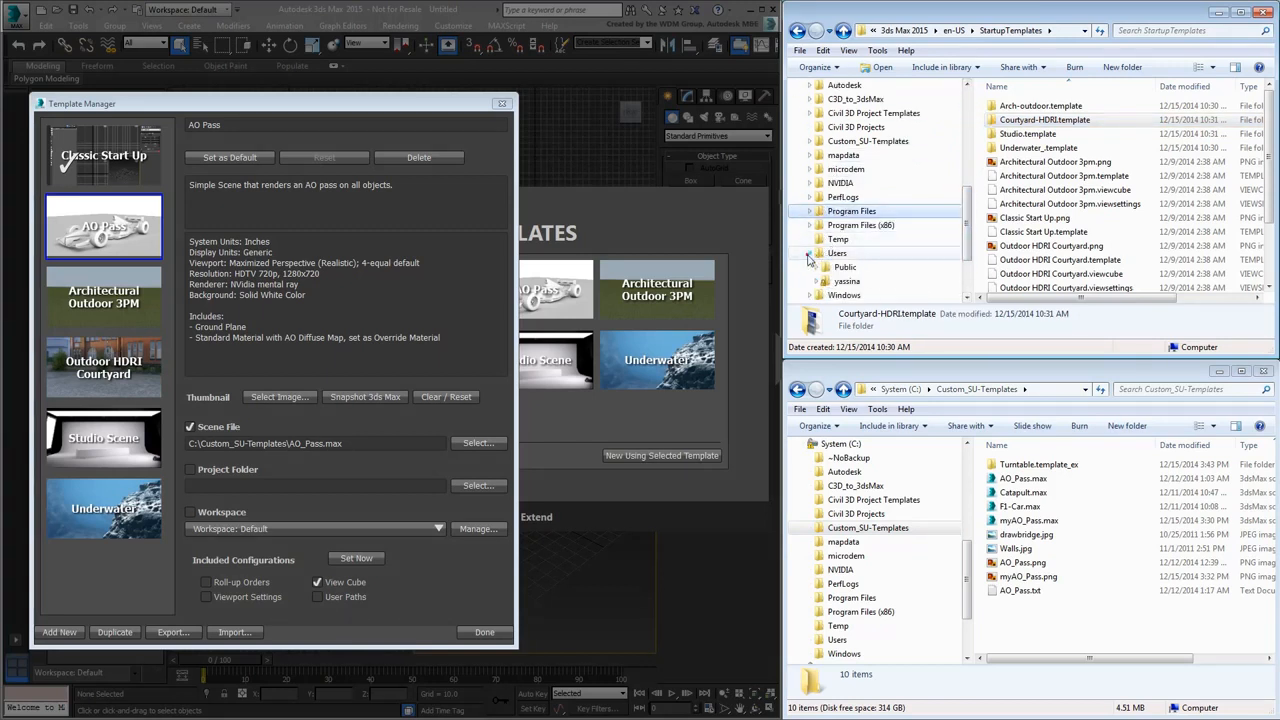
left_click(850, 283)
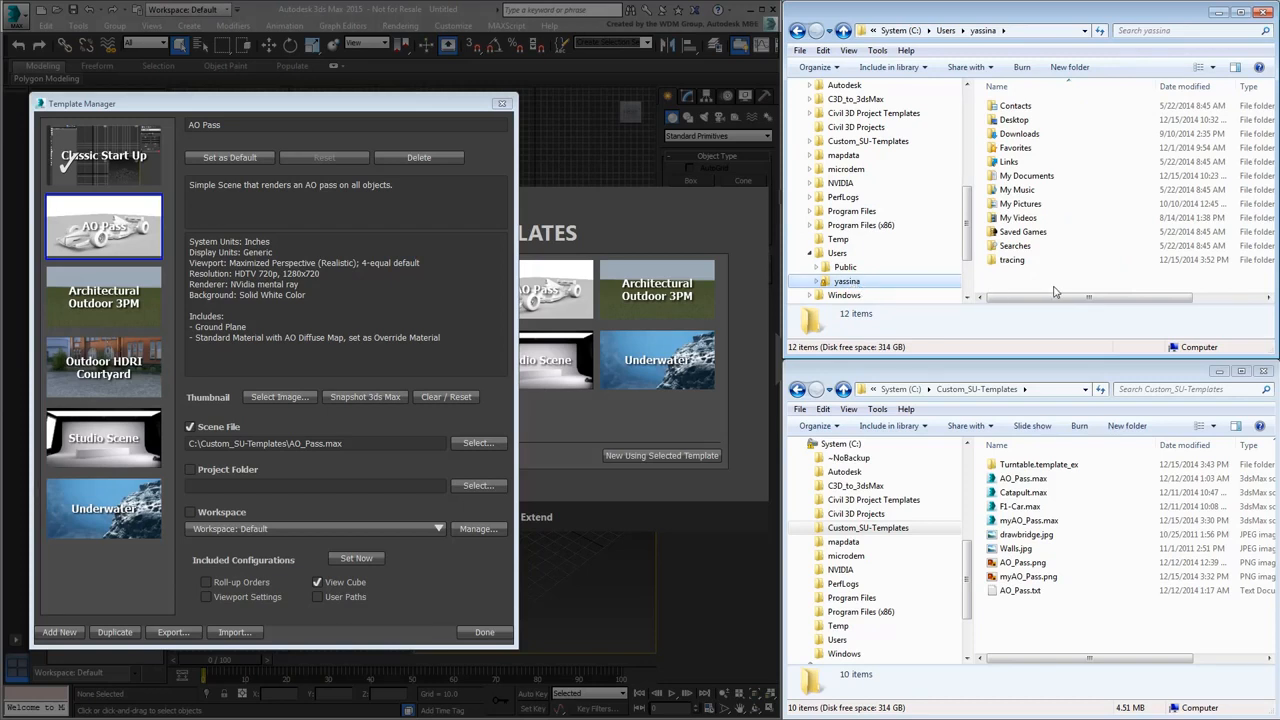
Extend the profile folder's path with AppData to reach the hidden folder, and open its Local subfolder
left_click(977, 33)
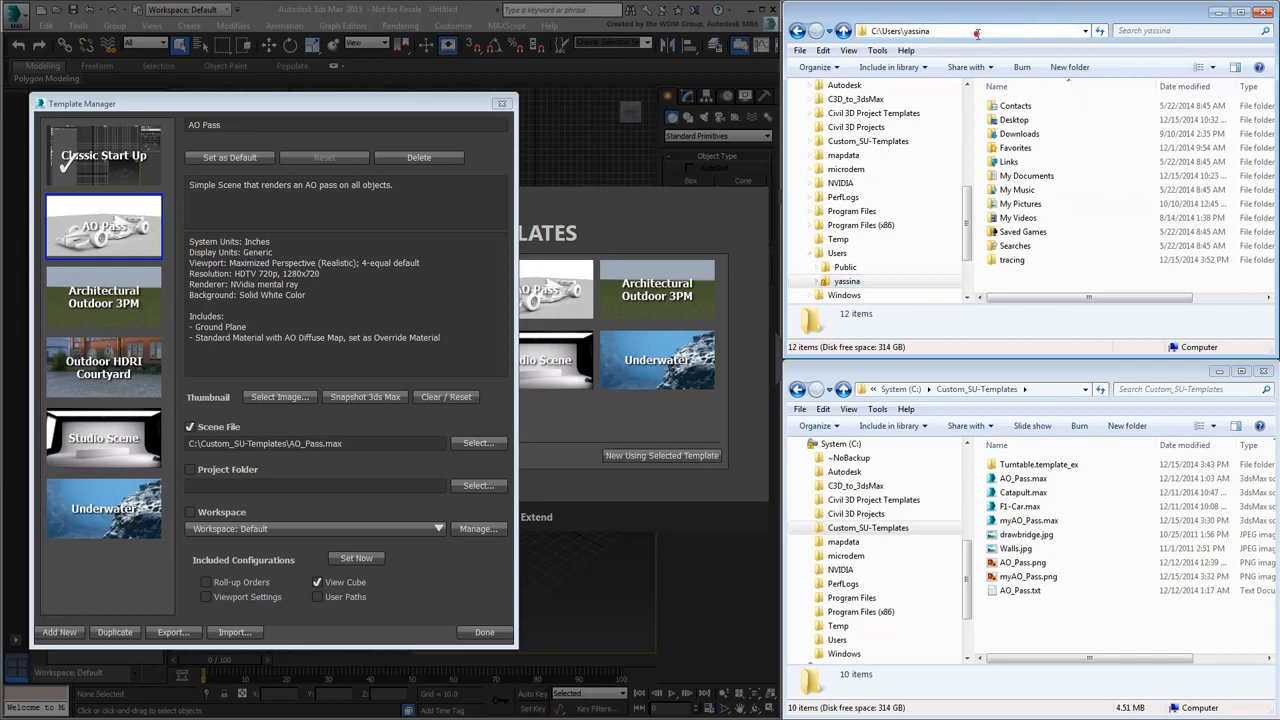
type("AppData")
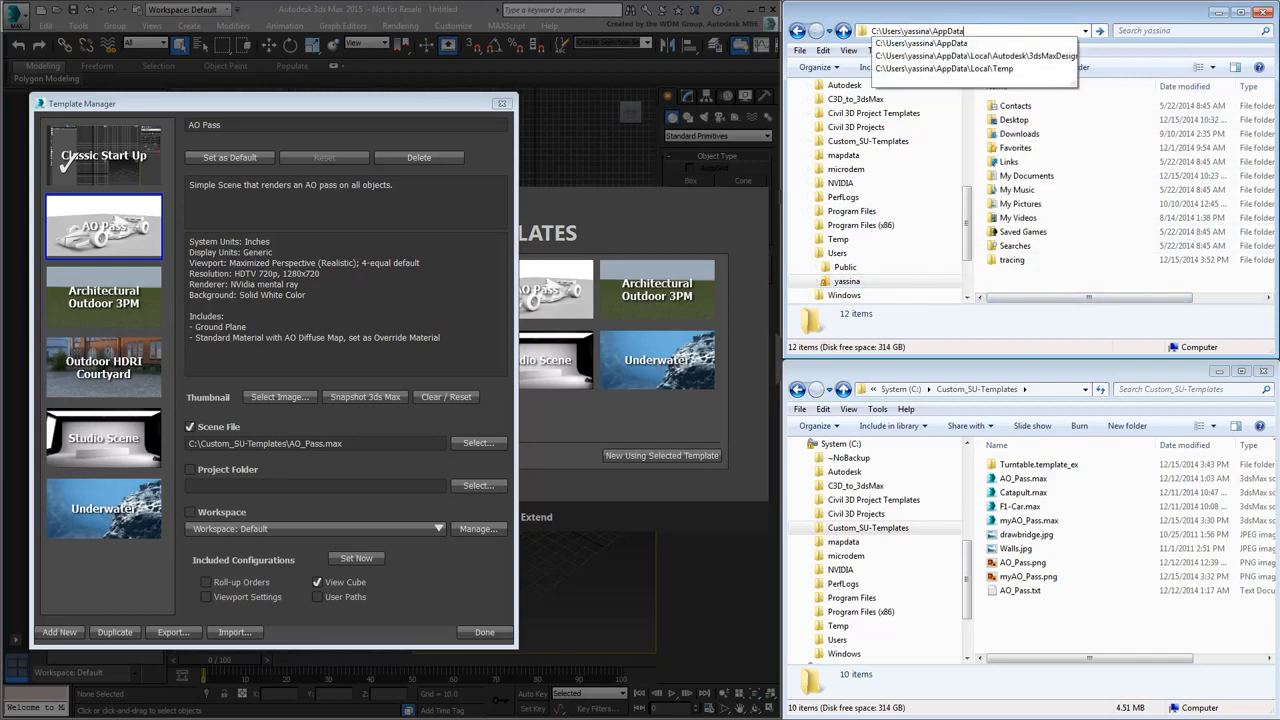
key("Return")
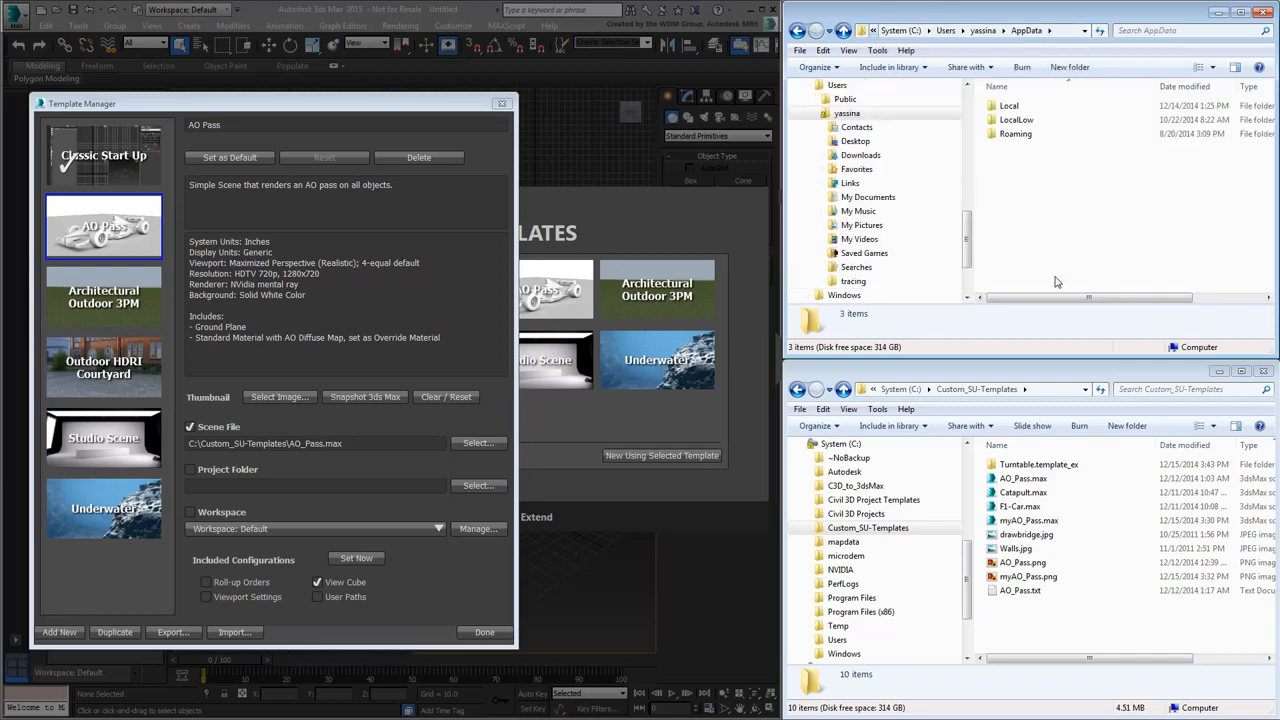
double_click(1012, 106)
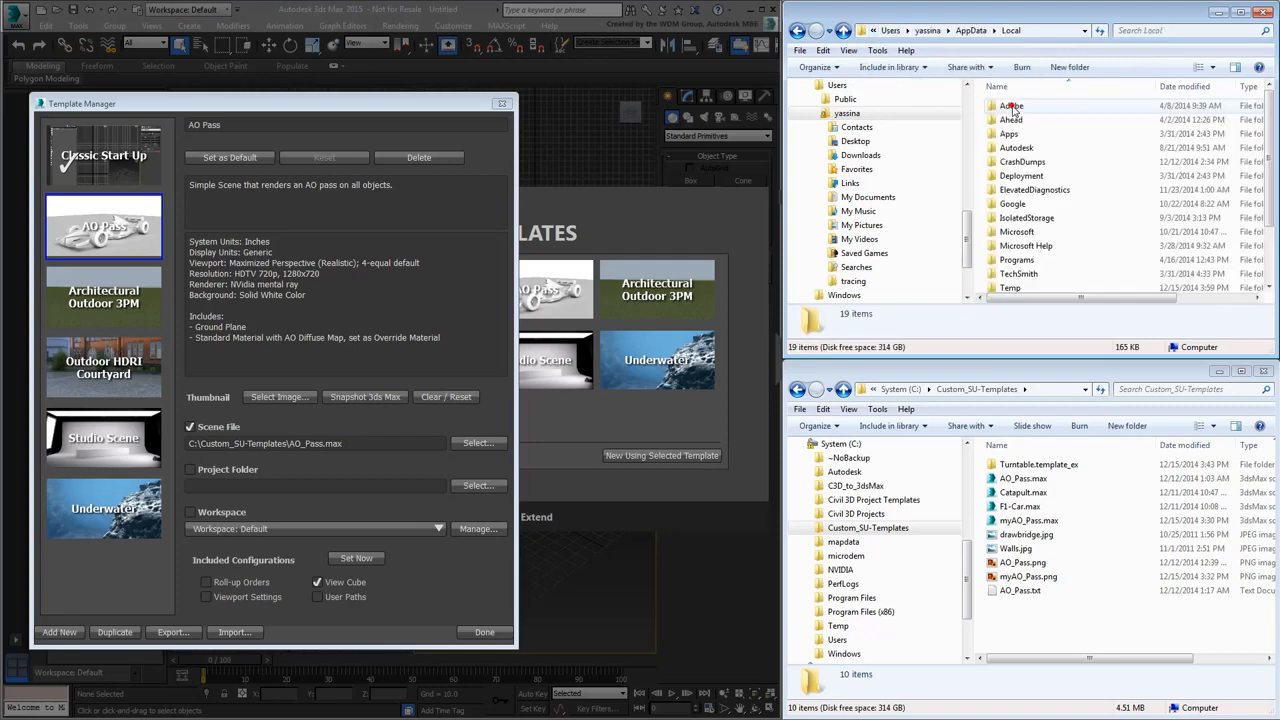
From AppData\Local, open the folder path Autodesk\3dsMax\2015 - 64bit\ENU\en-US\StartupTemplates in the upper Explorer window
double_click(1027, 150)
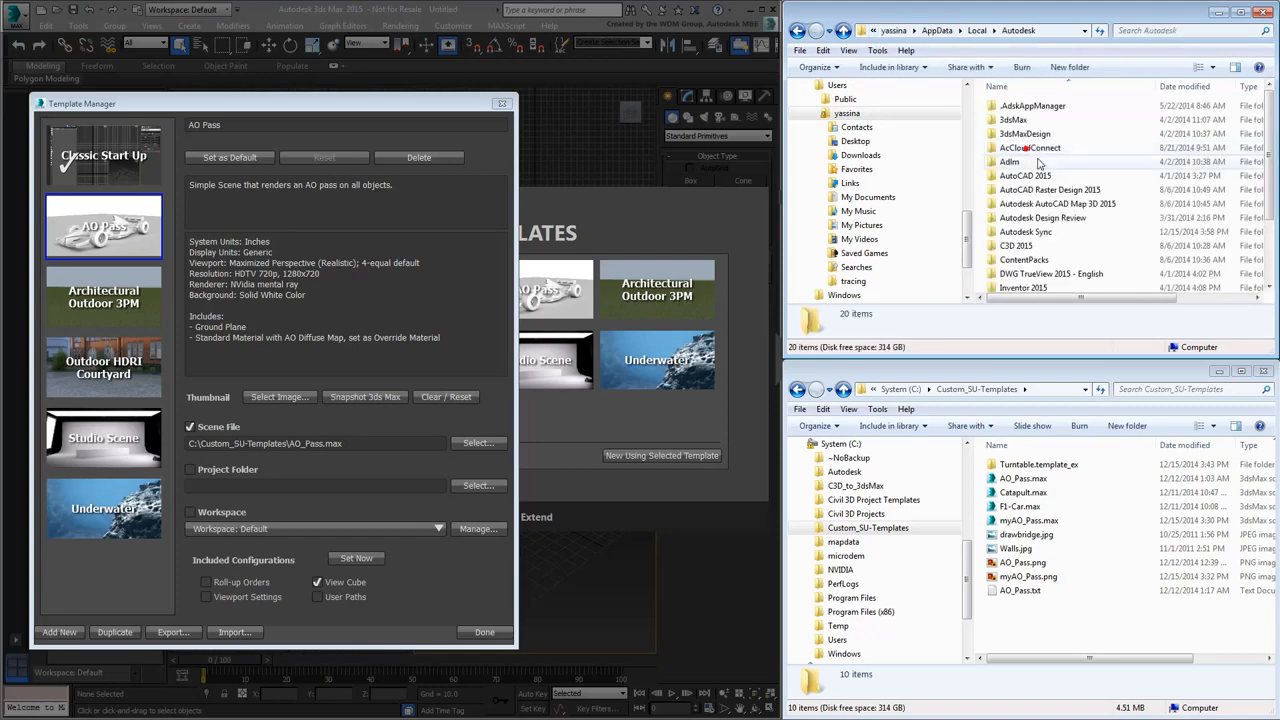
double_click(1015, 120)
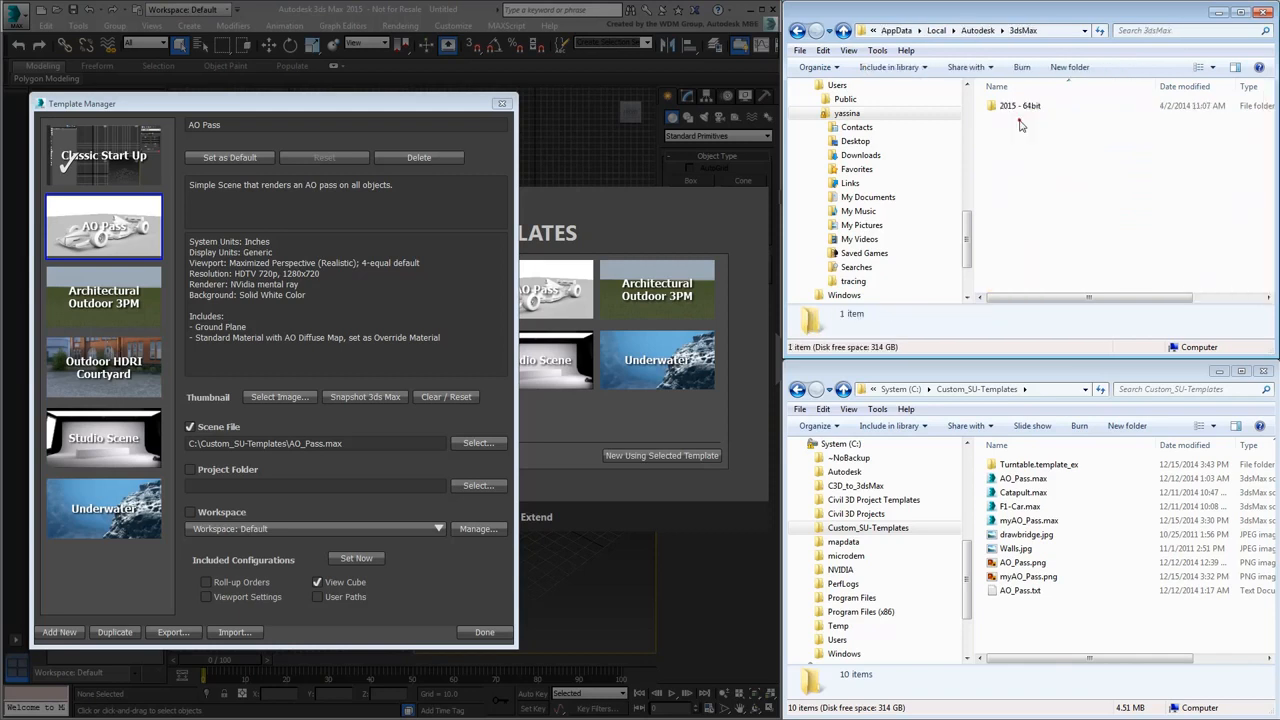
double_click(1020, 106)
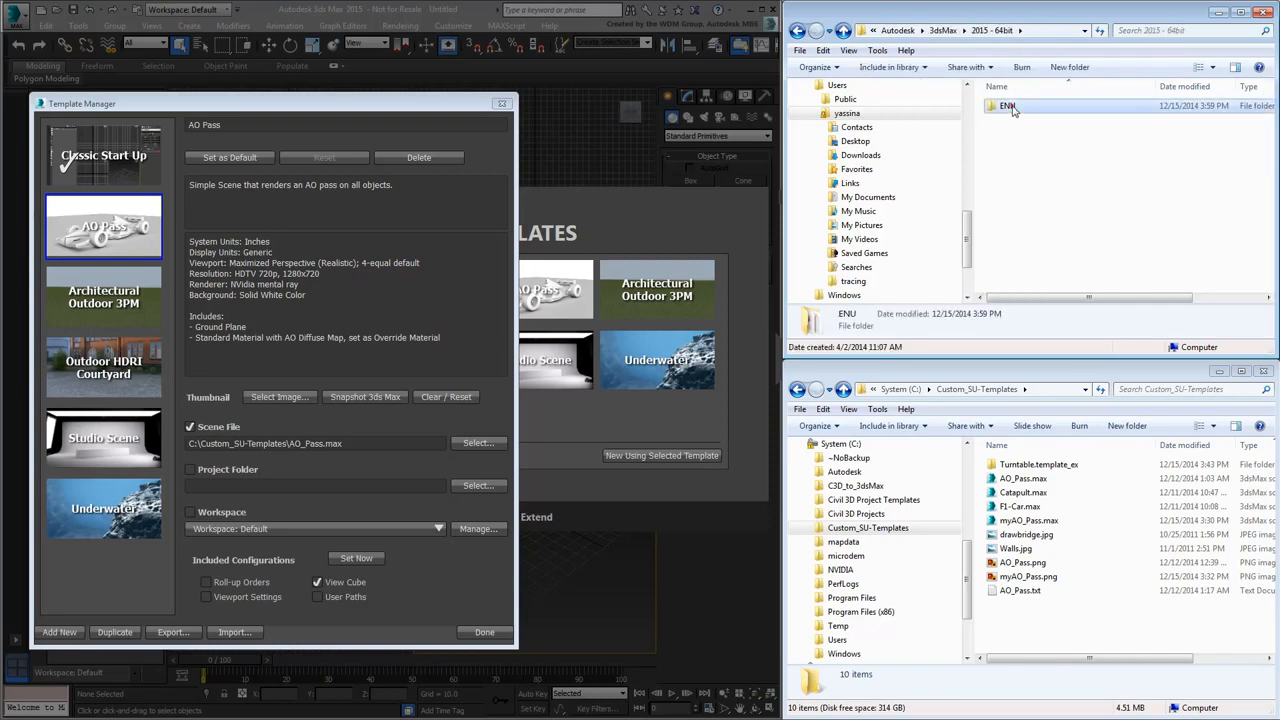
double_click(1008, 106)
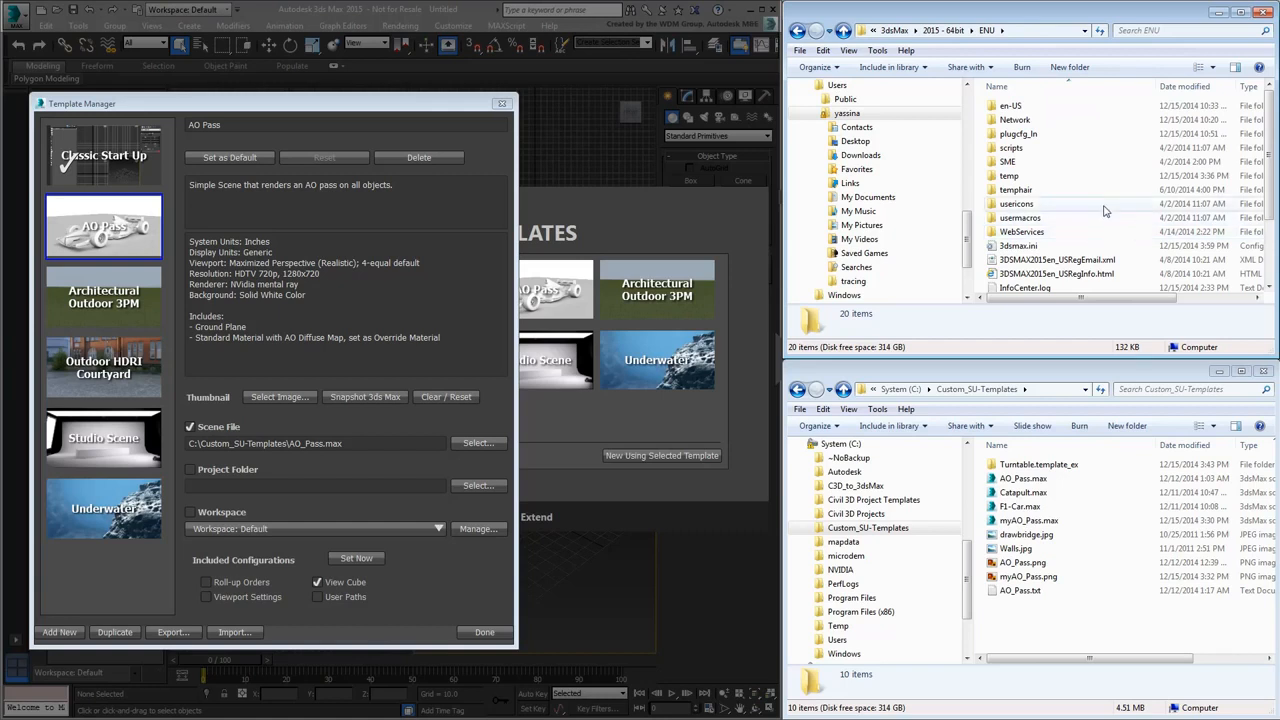
double_click(1012, 106)
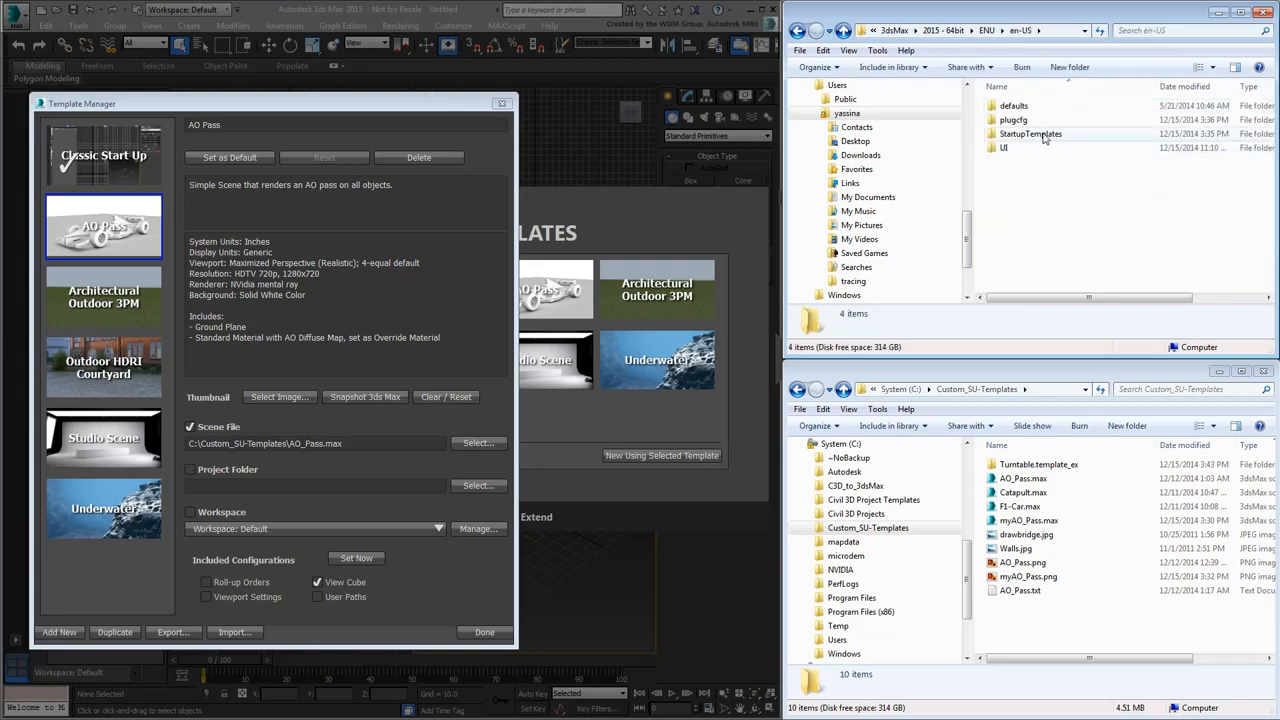
double_click(1040, 136)
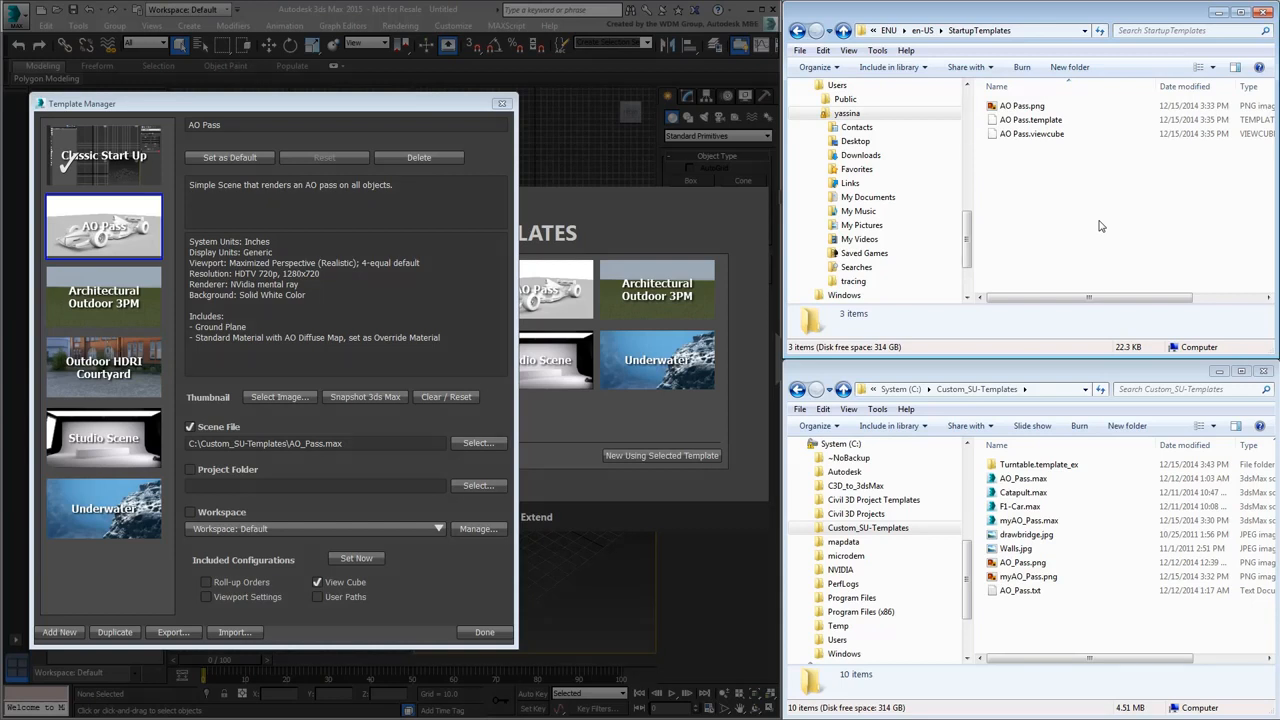
Export the AO Pass template as AO_Pass to Custom_SU-Templates and check the contents of the exported AO_Pass.template_ex folder
left_click(135, 245)
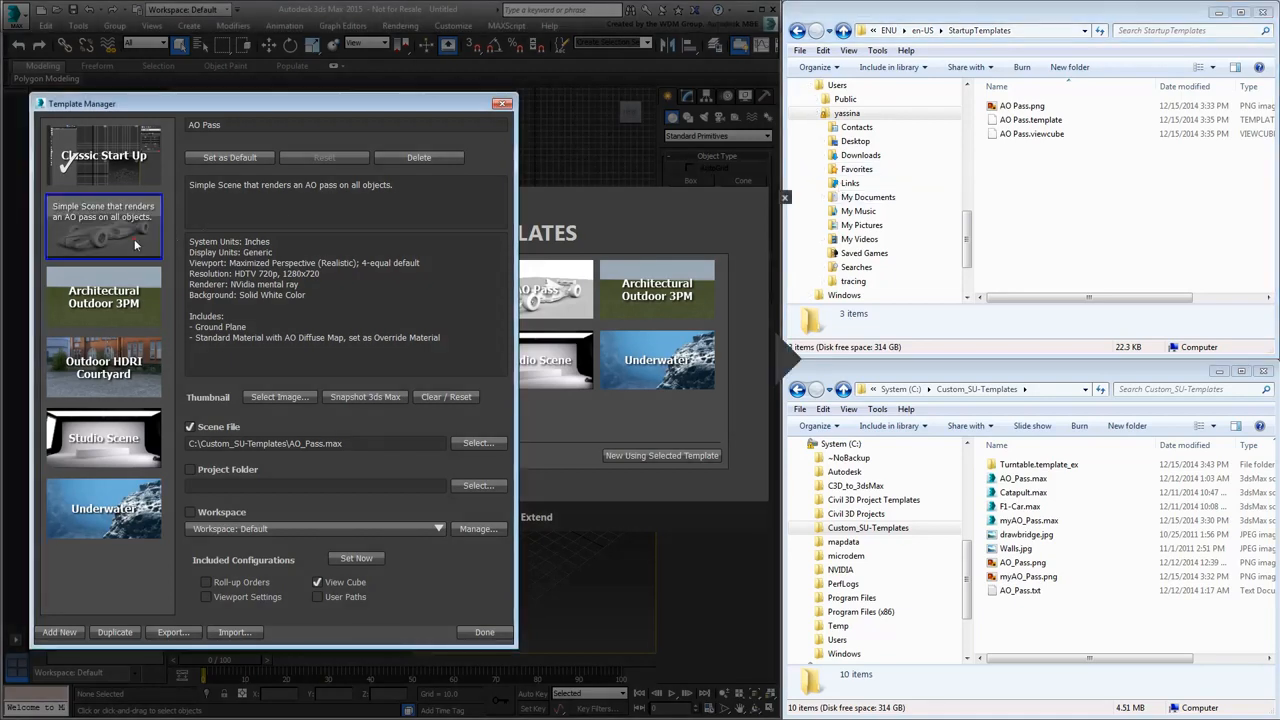
left_click(172, 633)
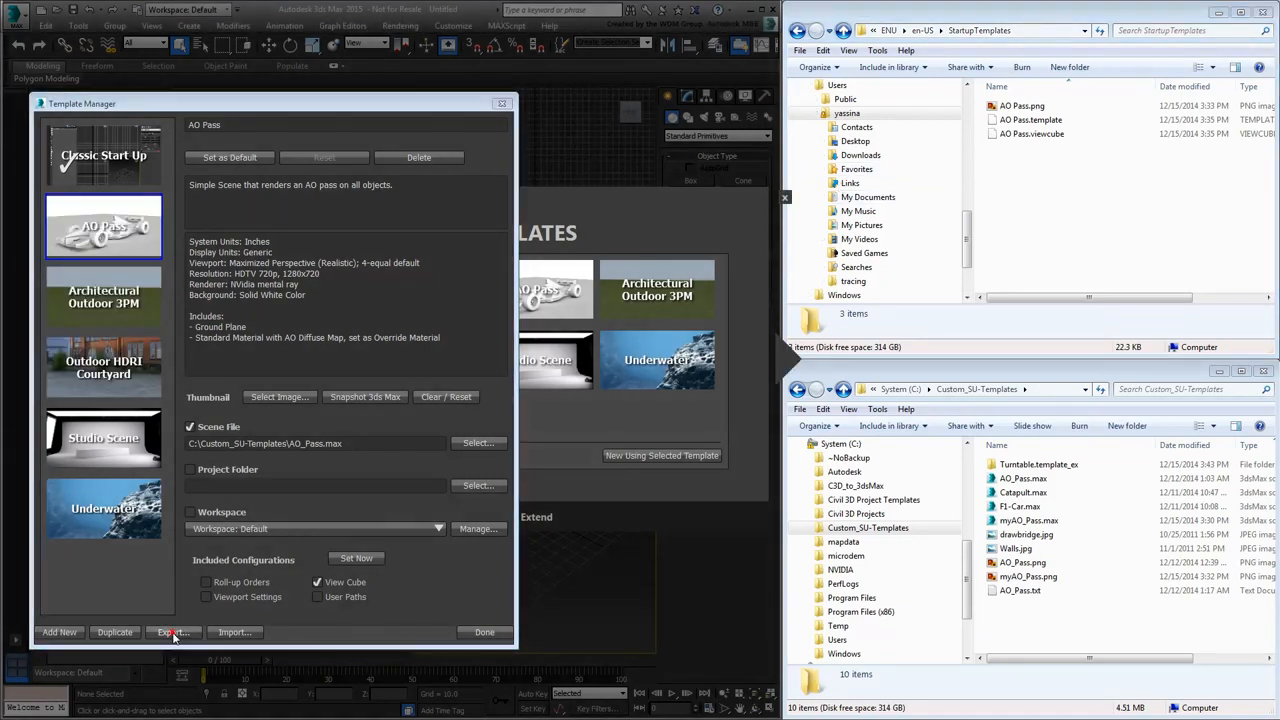
type("AO_Pass")
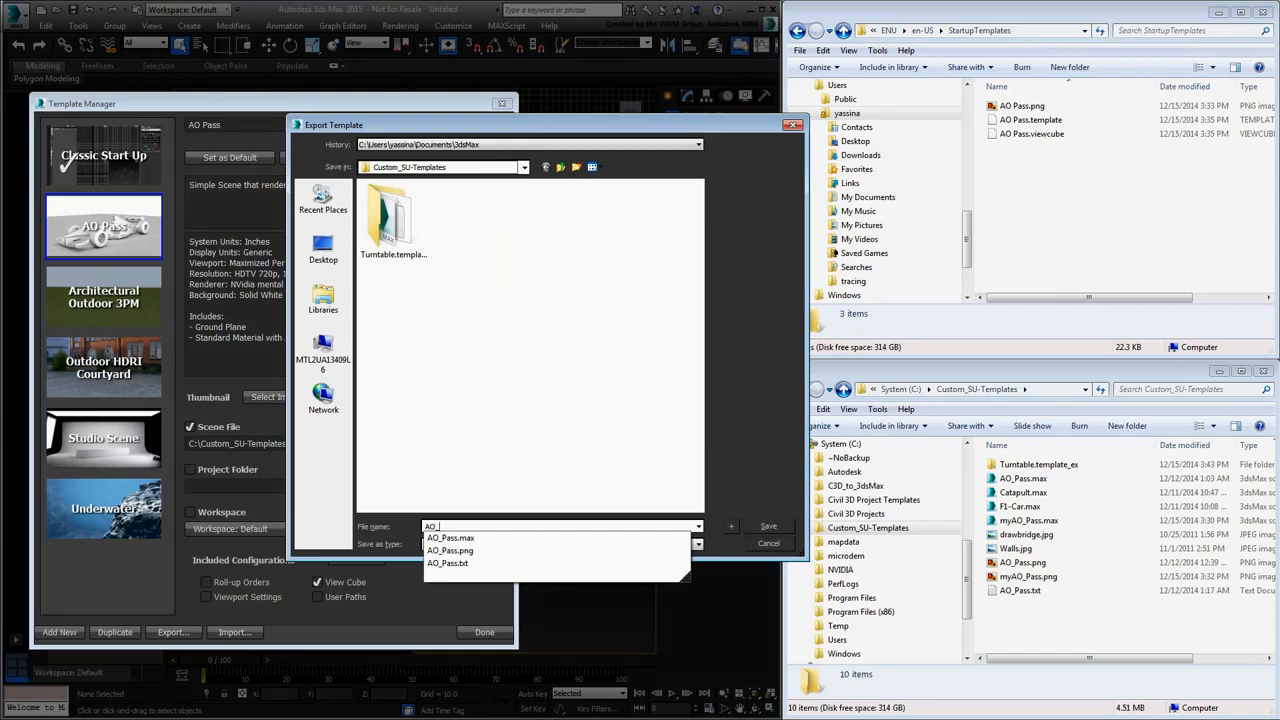
left_click(768, 526)
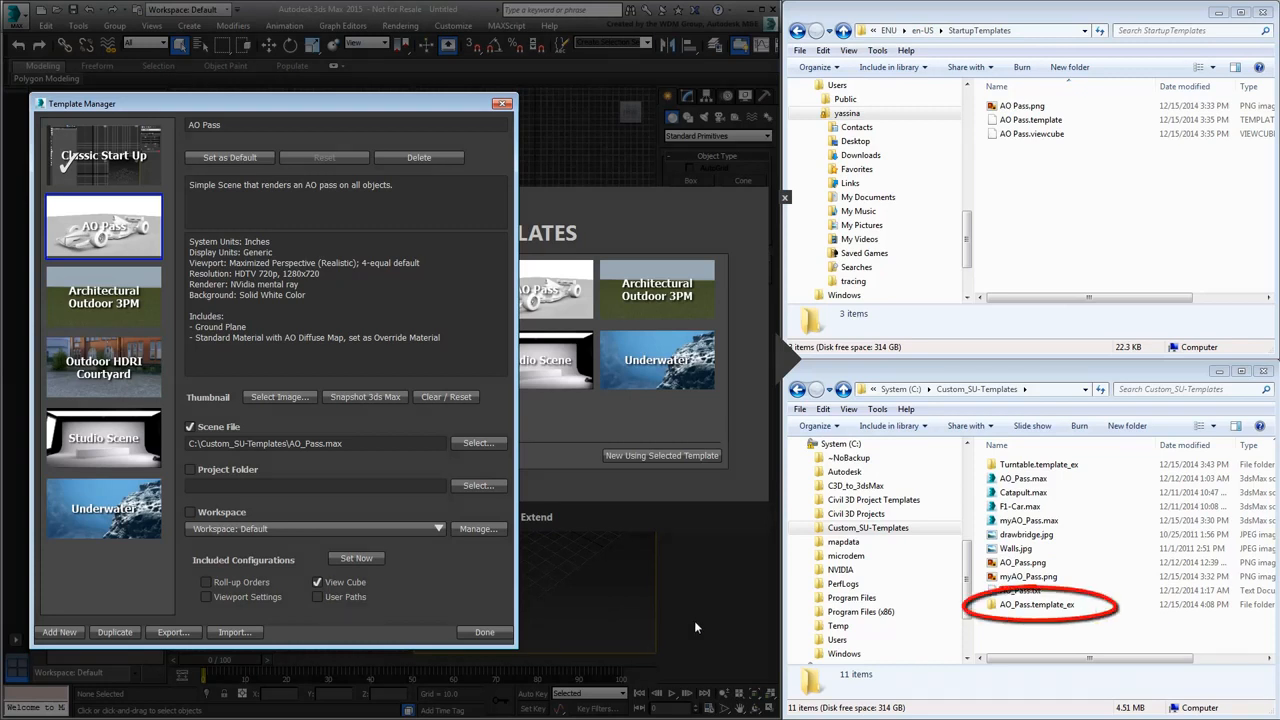
double_click(1020, 605)
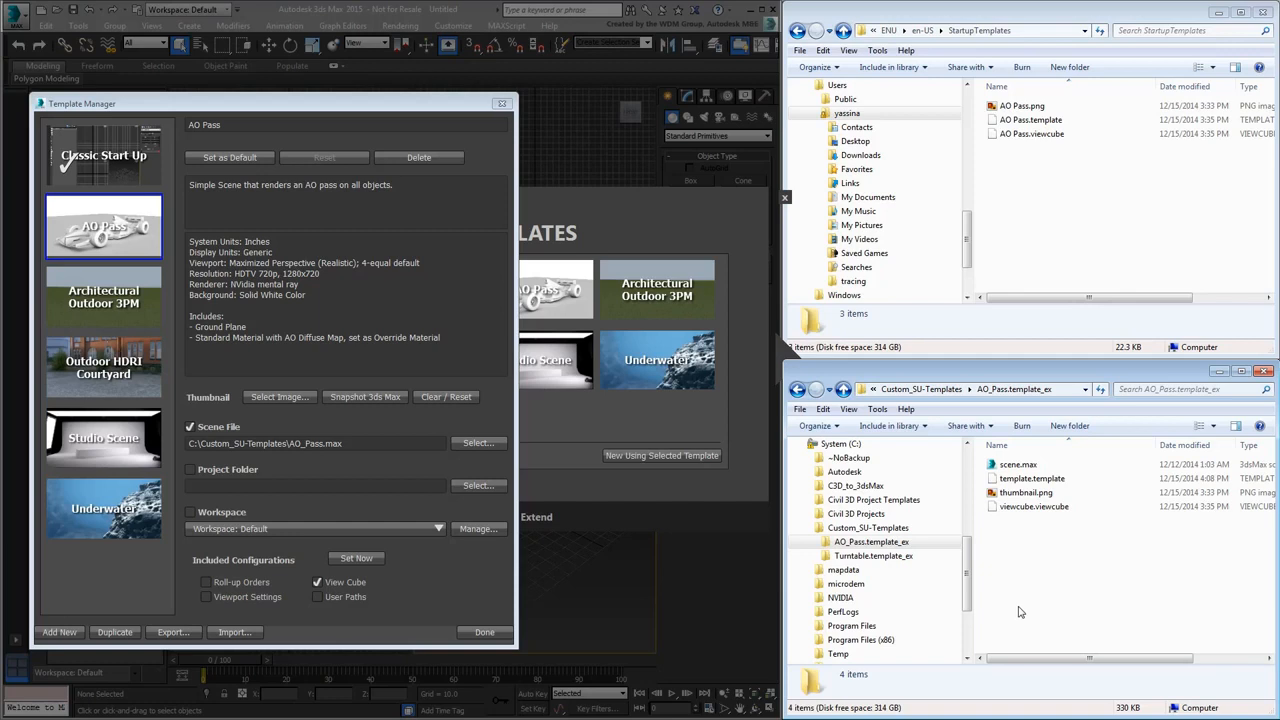
left_click(843, 389)
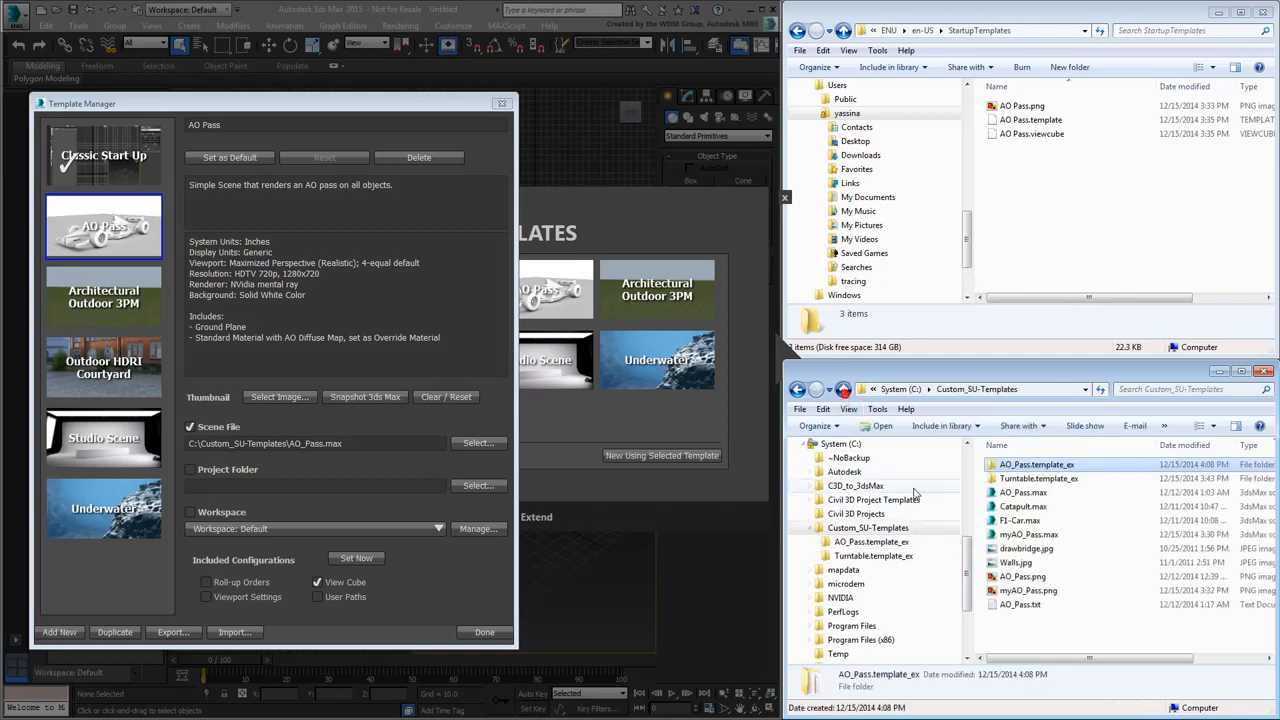
Delete the AO Pass template and import it again from the exported folder C:\Custom_SU-Templates\AO_Pass.template_ex
left_click(474, 594)
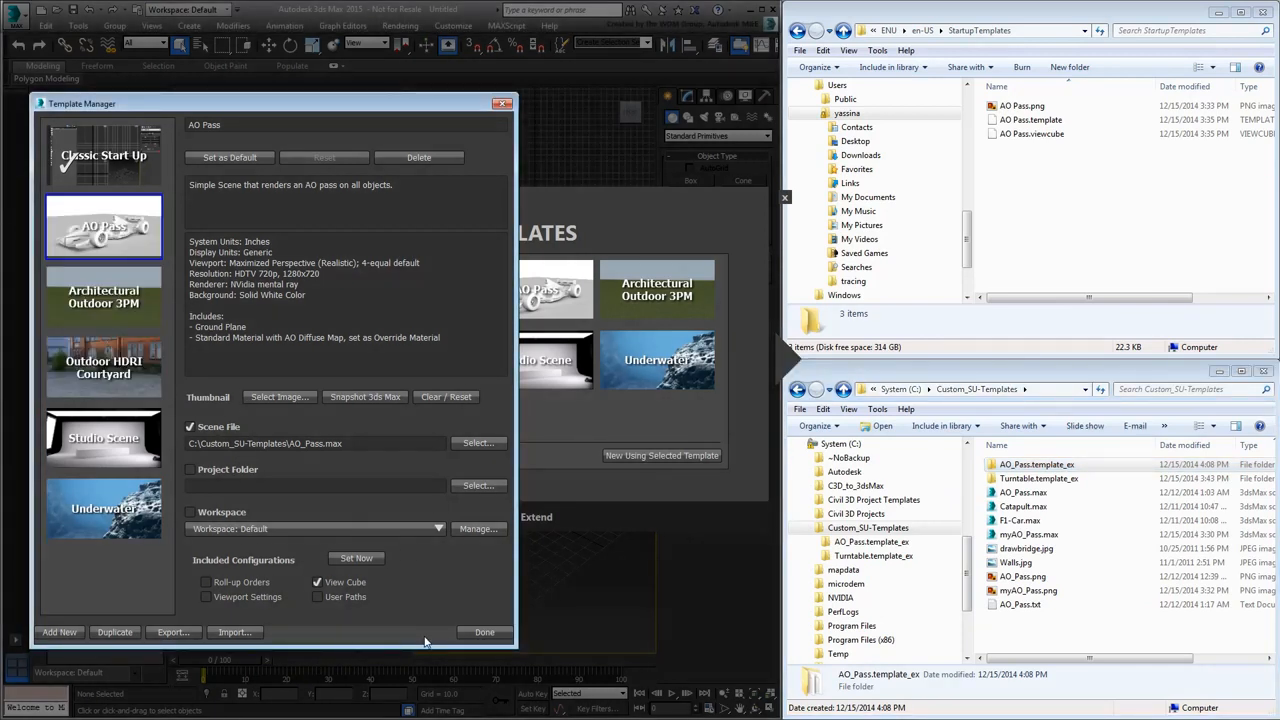
left_click(419, 158)
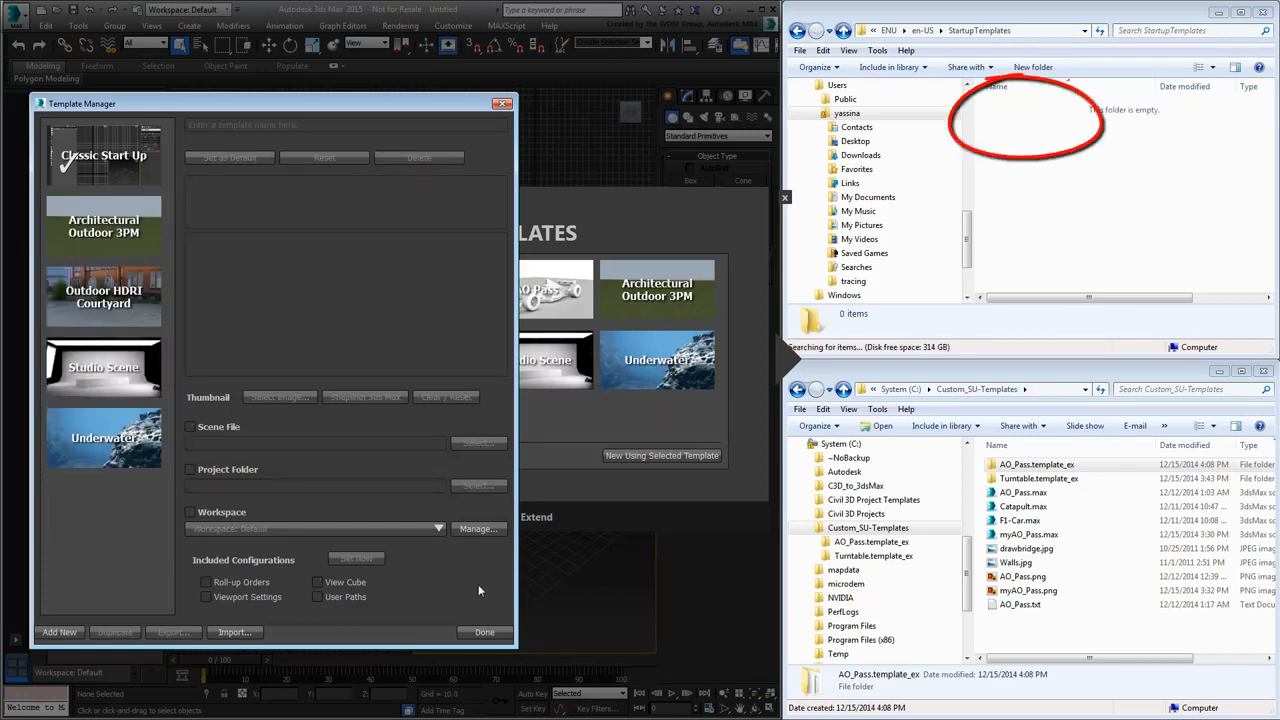
left_click(233, 633)
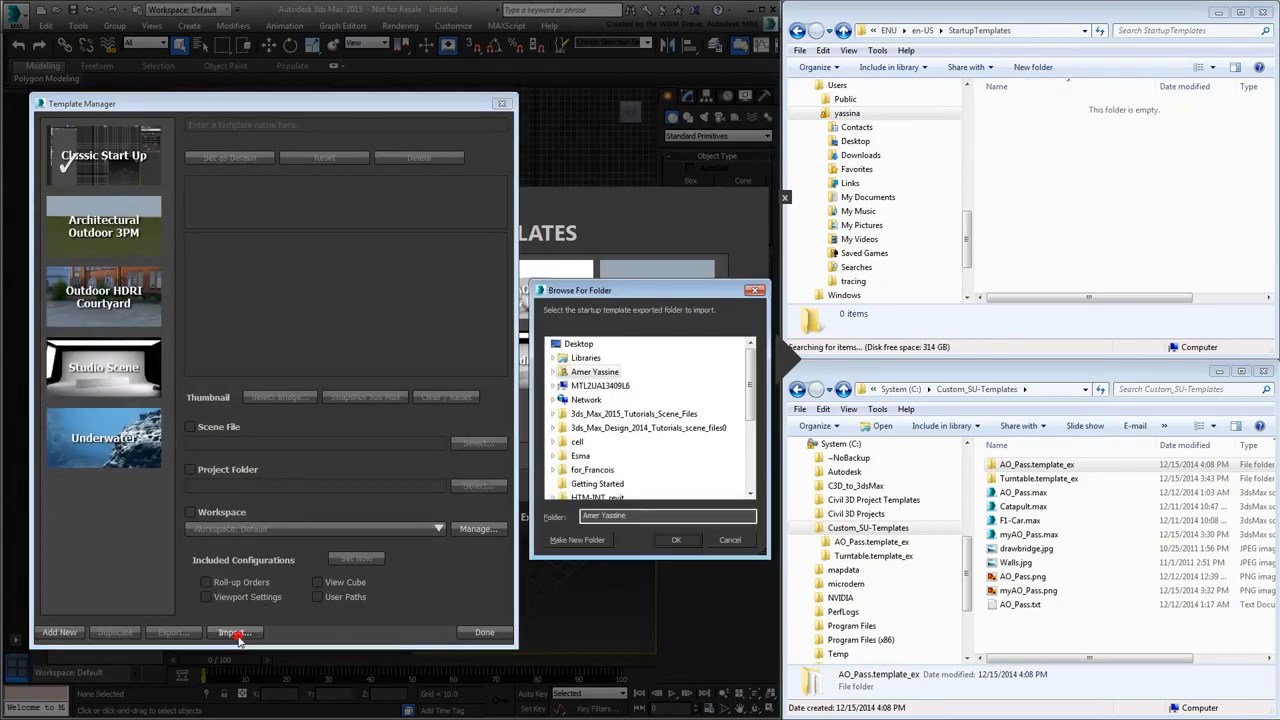
left_click(552, 386)
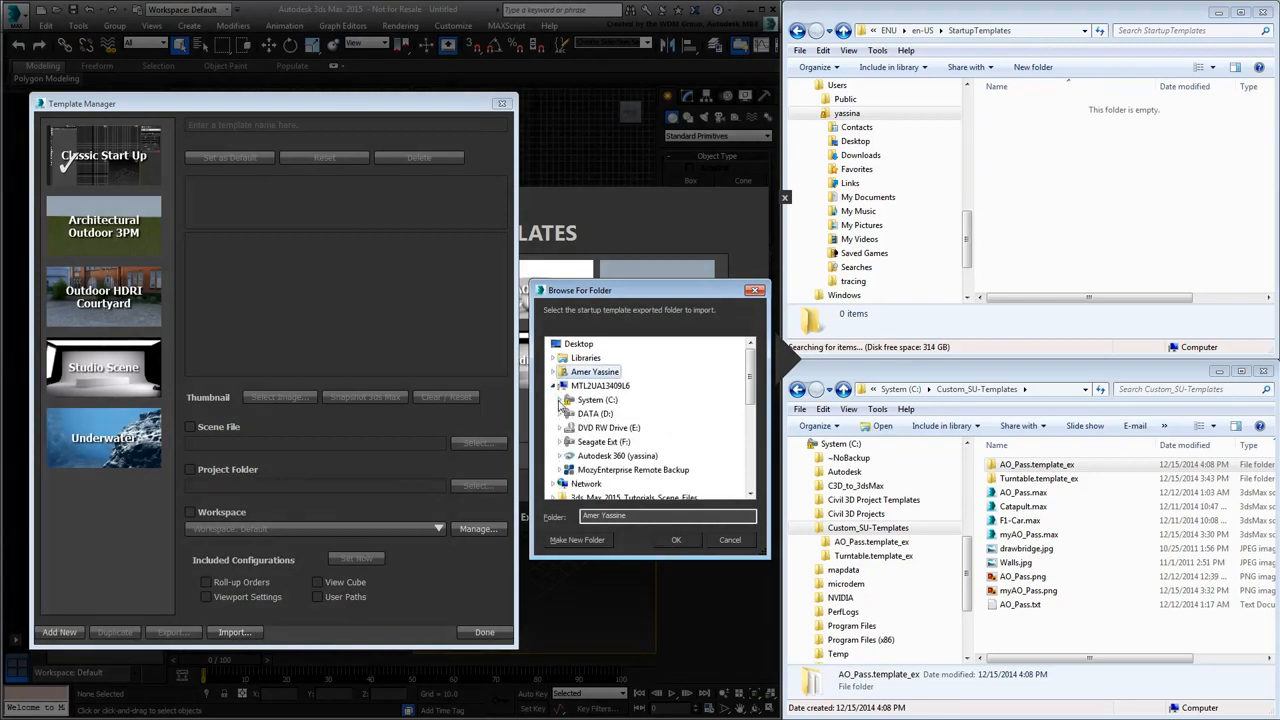
left_click(560, 401)
left_click(598, 428)
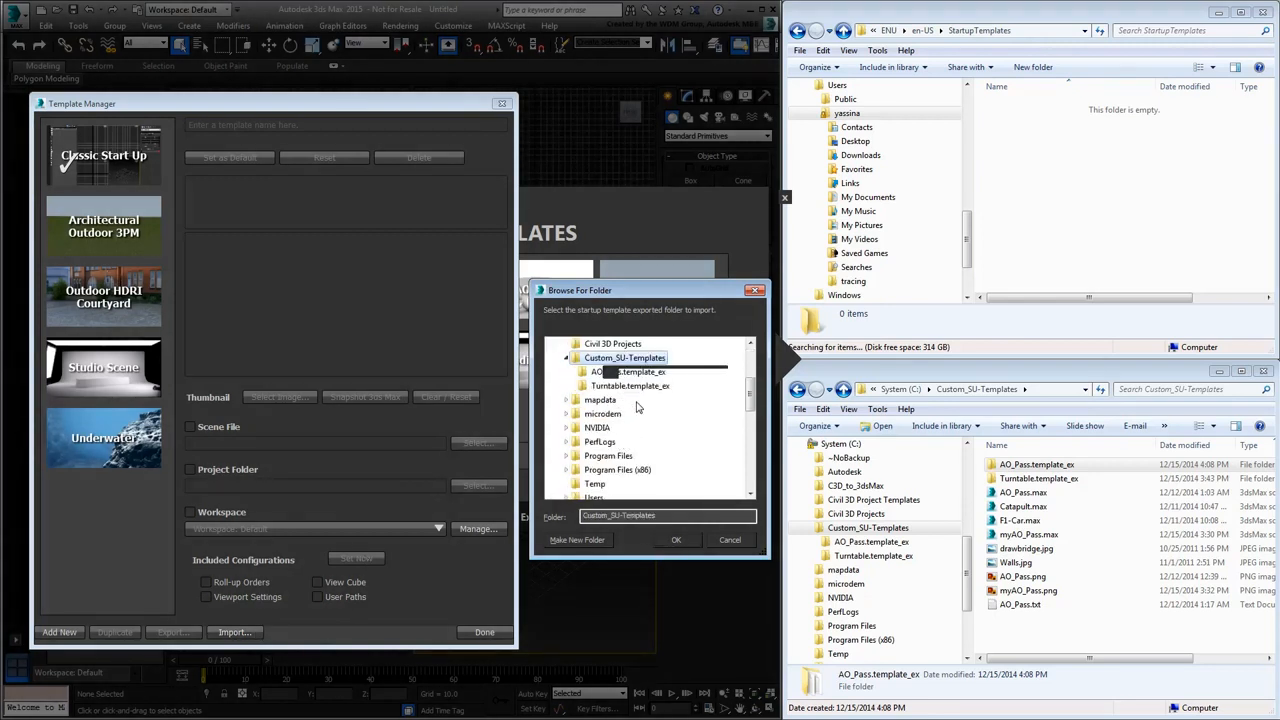
left_click(603, 373)
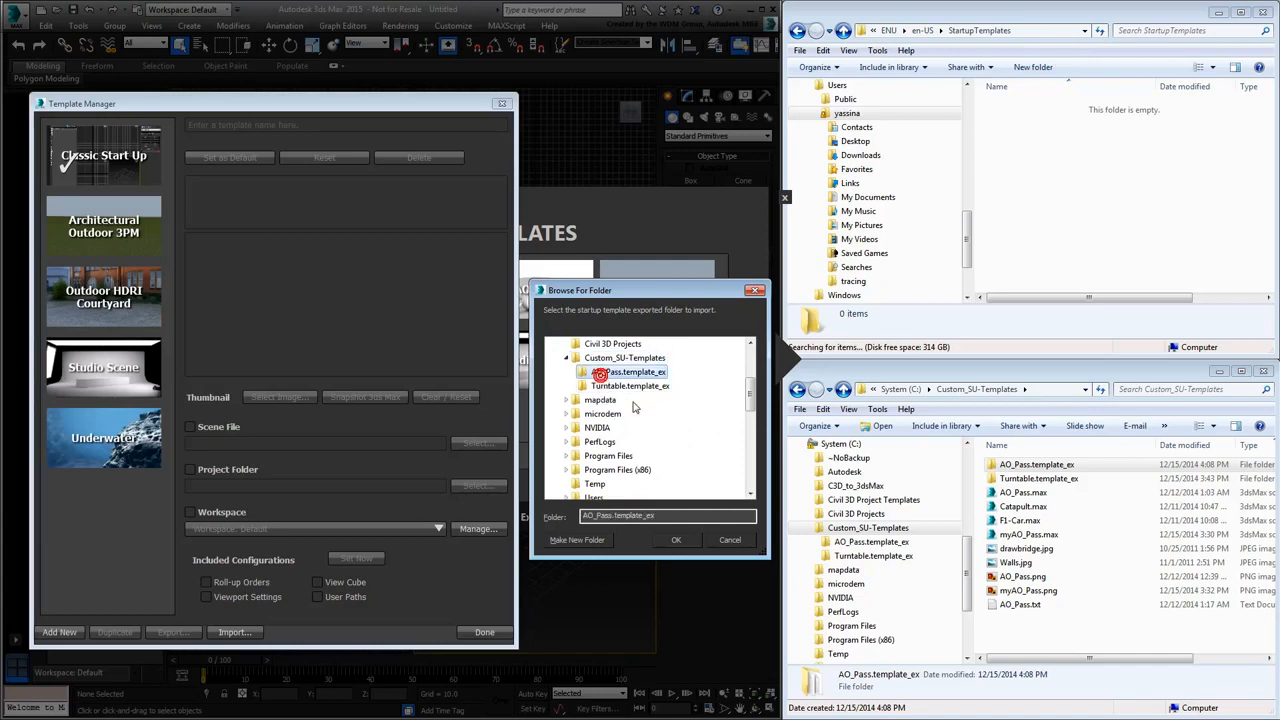
left_click(676, 541)
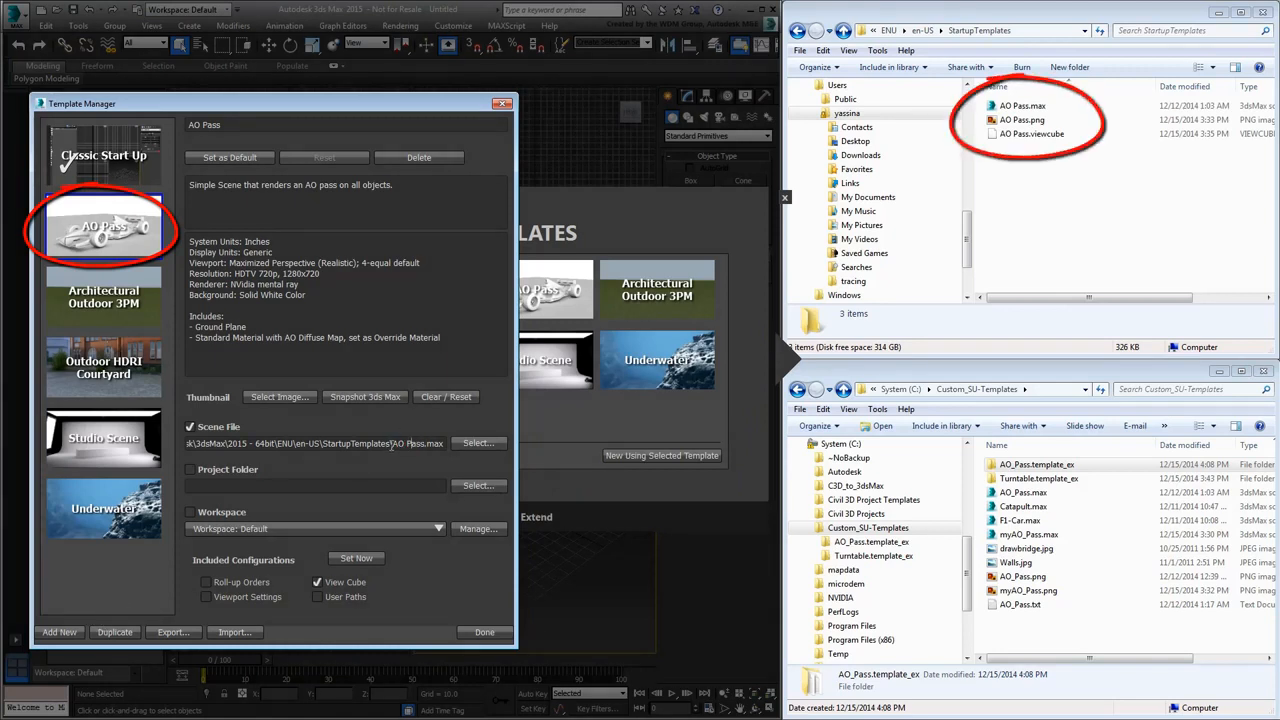
Check the full scene file path of the imported AO Pass template and close the Template Manager
left_click_drag(391, 445, 162, 445)
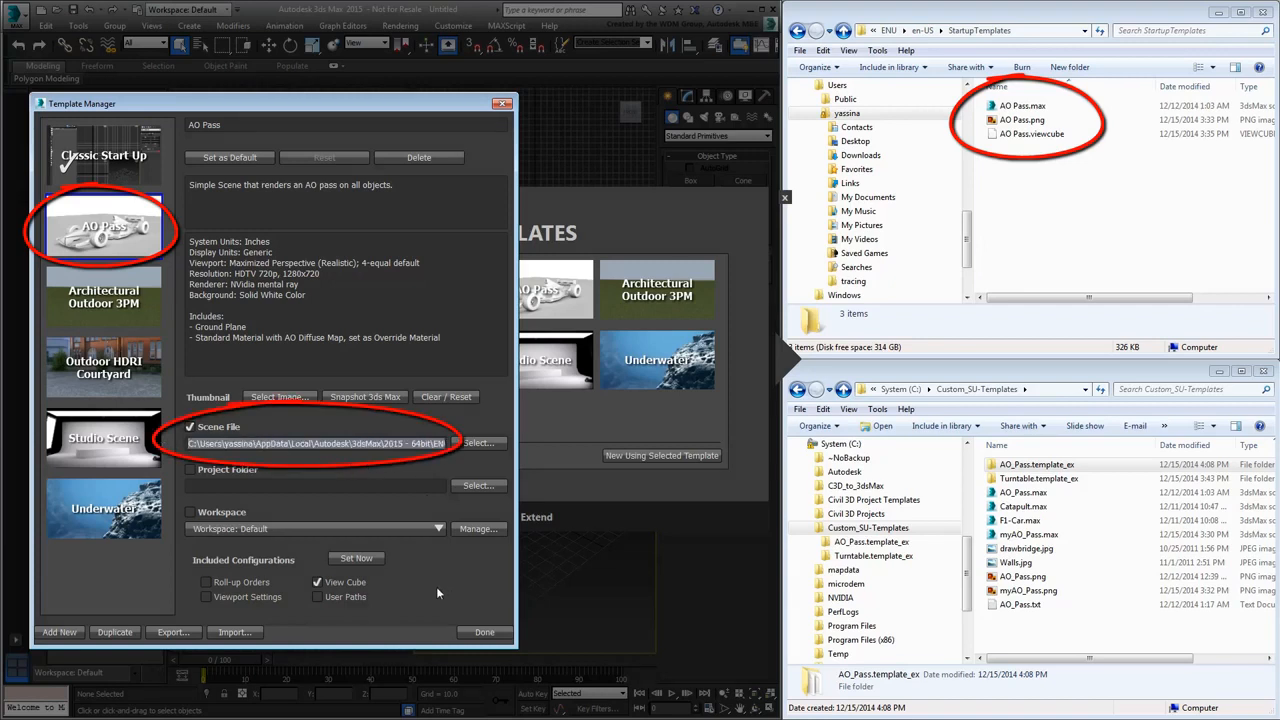
left_click(485, 633)
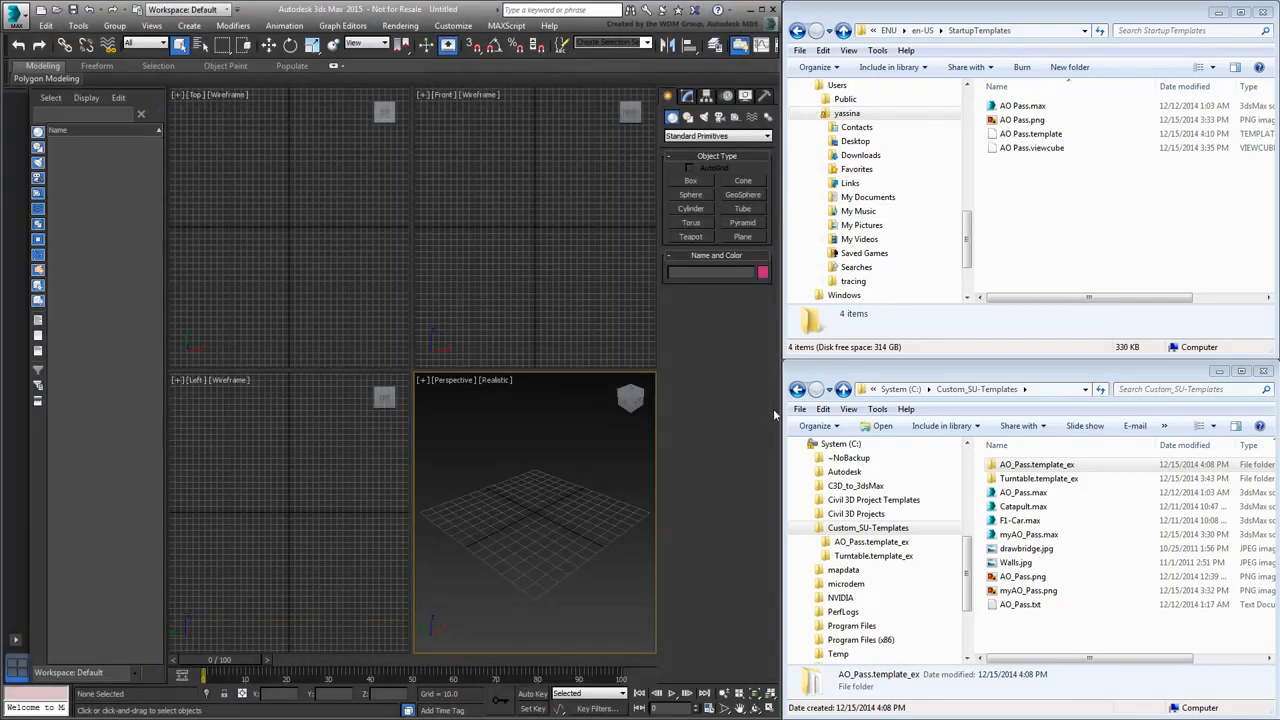
Widen the 3ds Max window to the full screen width and reopen the Template Manager through the Welcome Screen
left_click_drag(781, 415, 1275, 387)
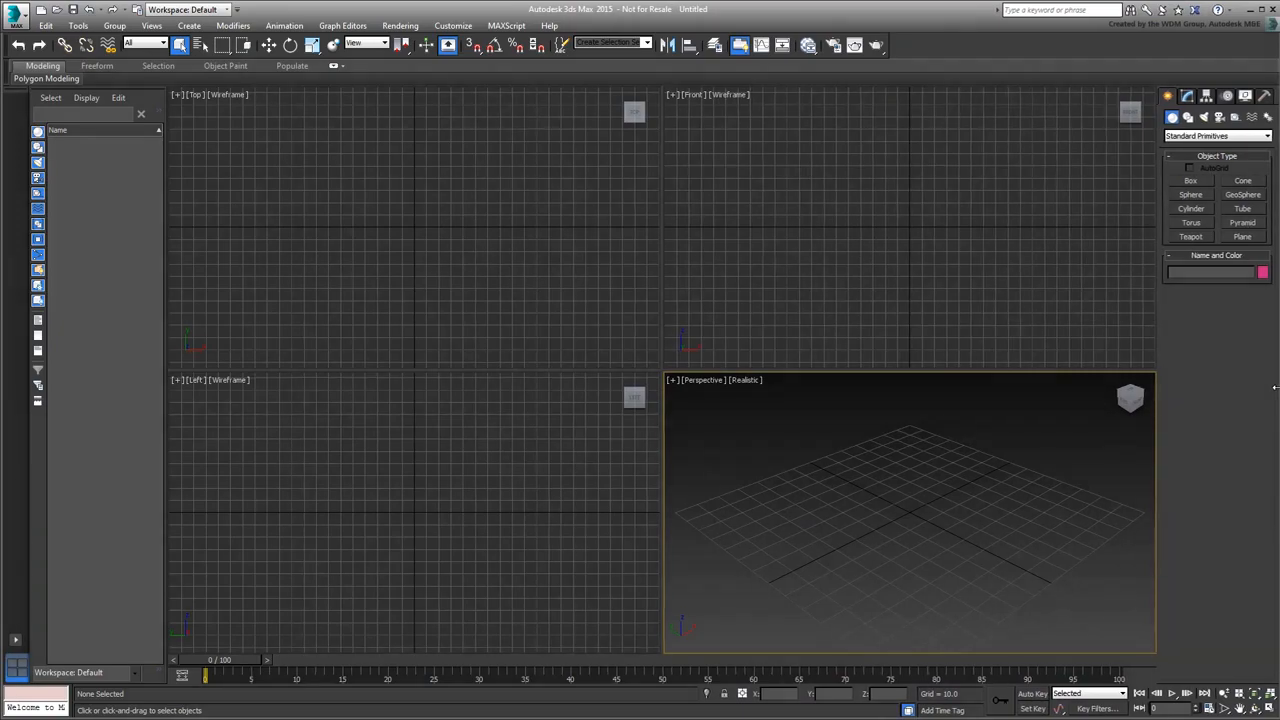
left_click(549, 26)
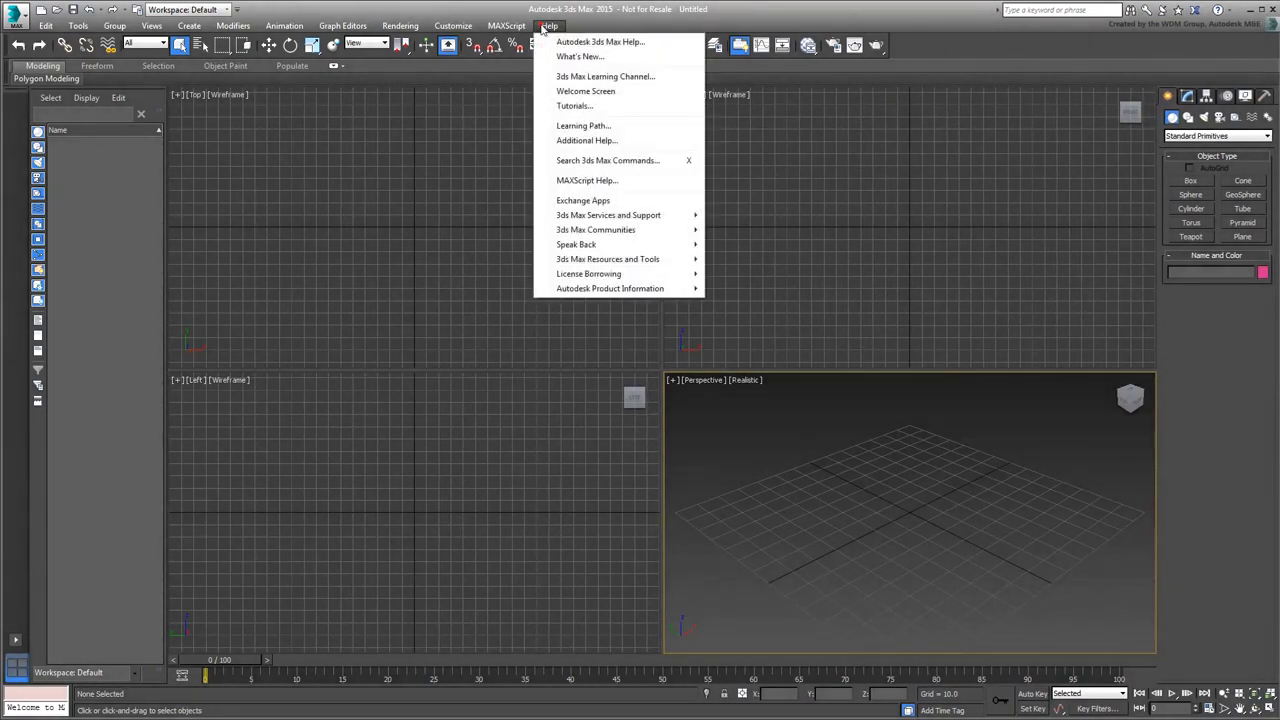
left_click(566, 91)
left_click(648, 456)
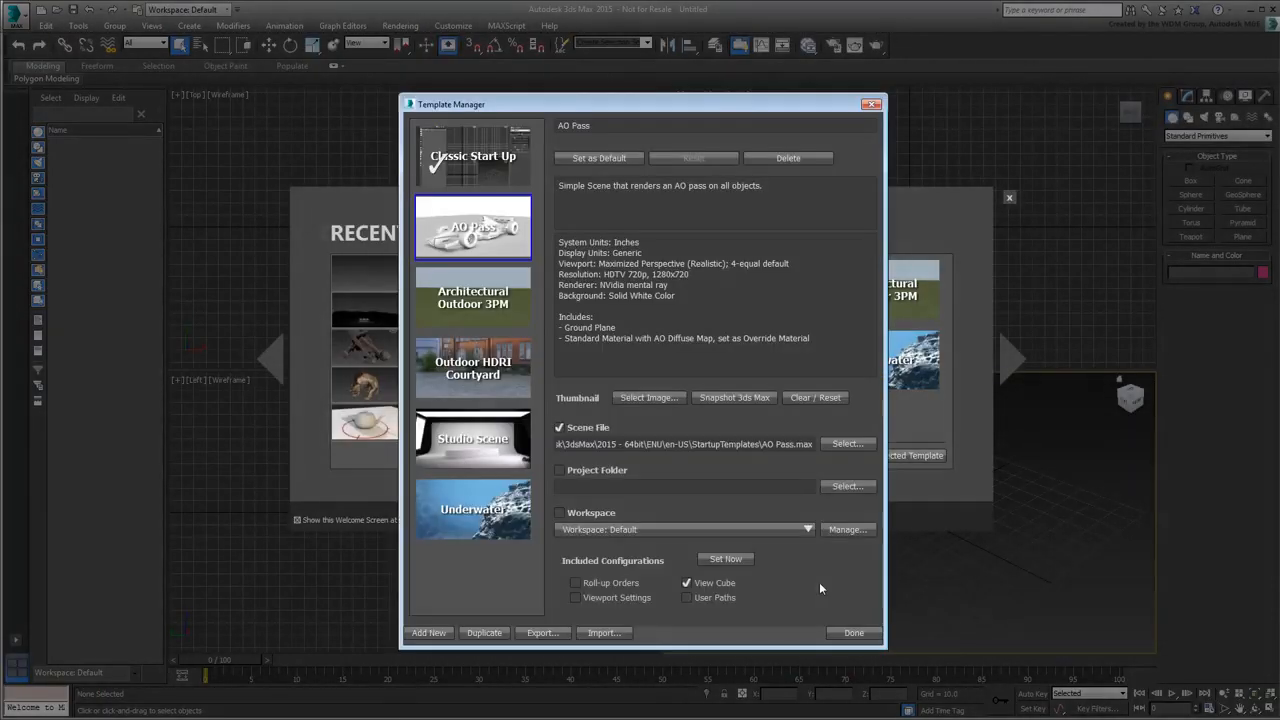
Import the exported Turntable.template_ex folder from C:\Custom_SU-Templates as a start-up template
left_click(603, 633)
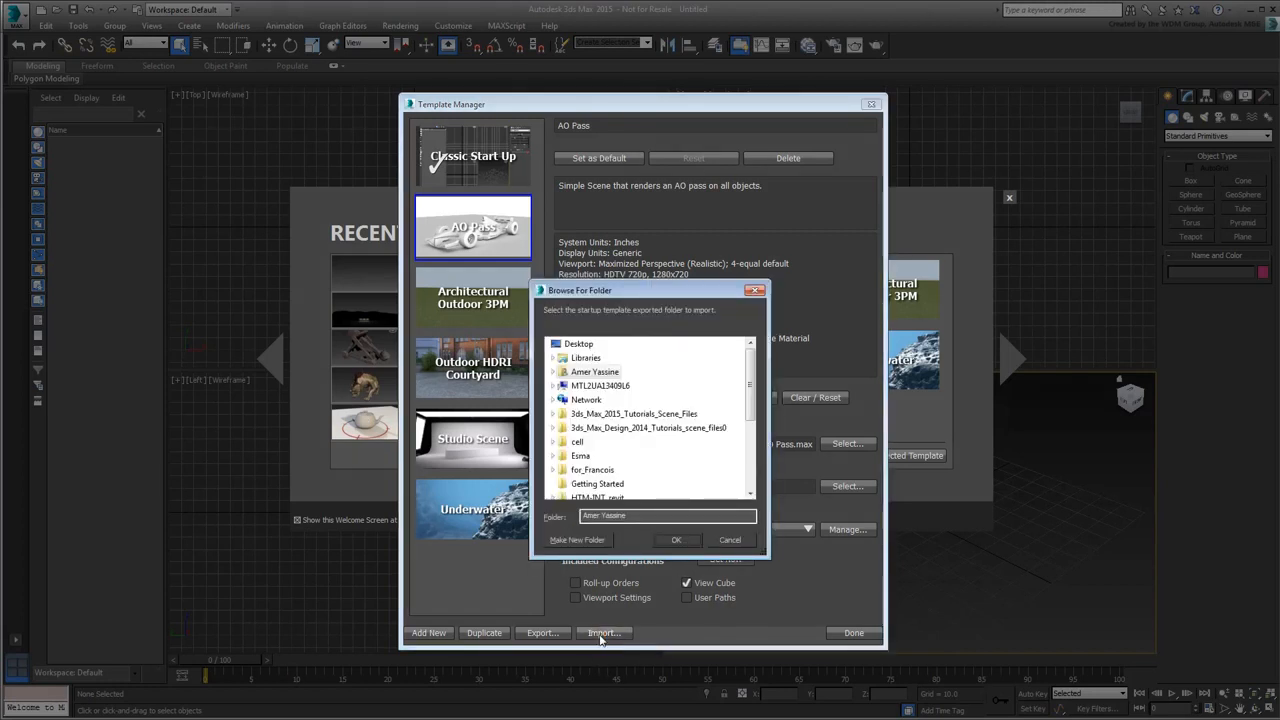
left_click(553, 385)
left_click(565, 400)
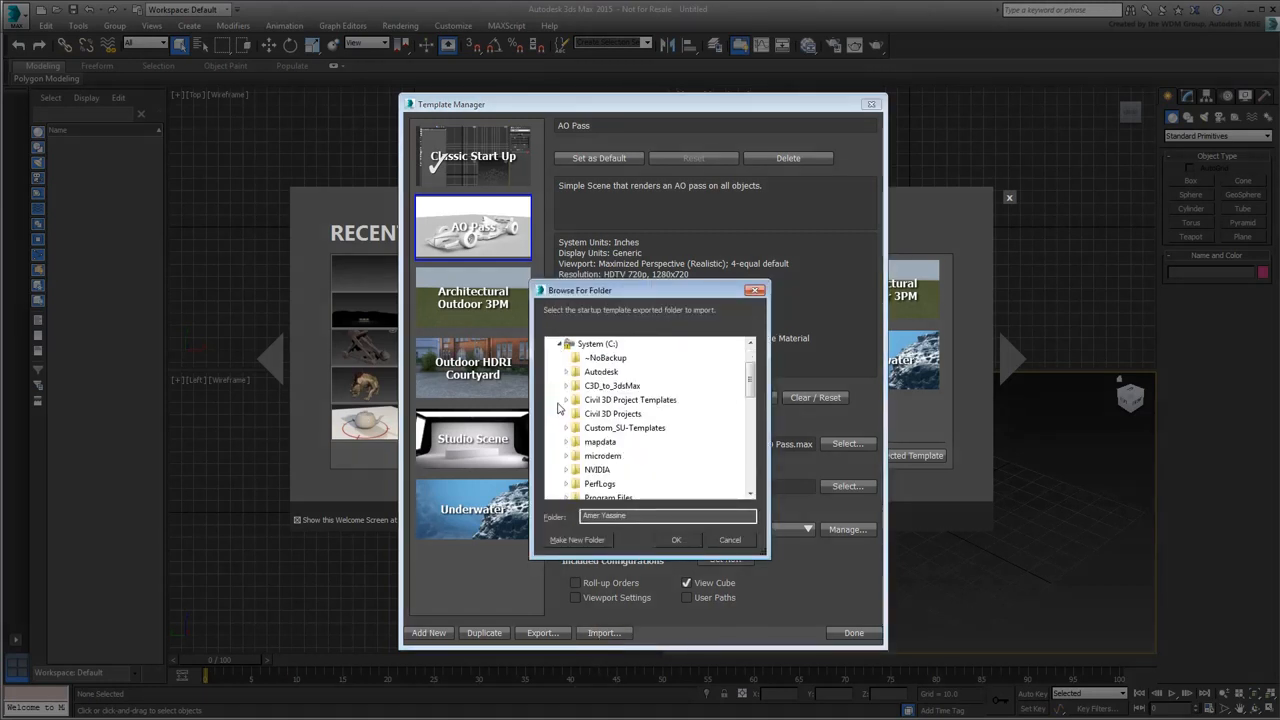
double_click(577, 430)
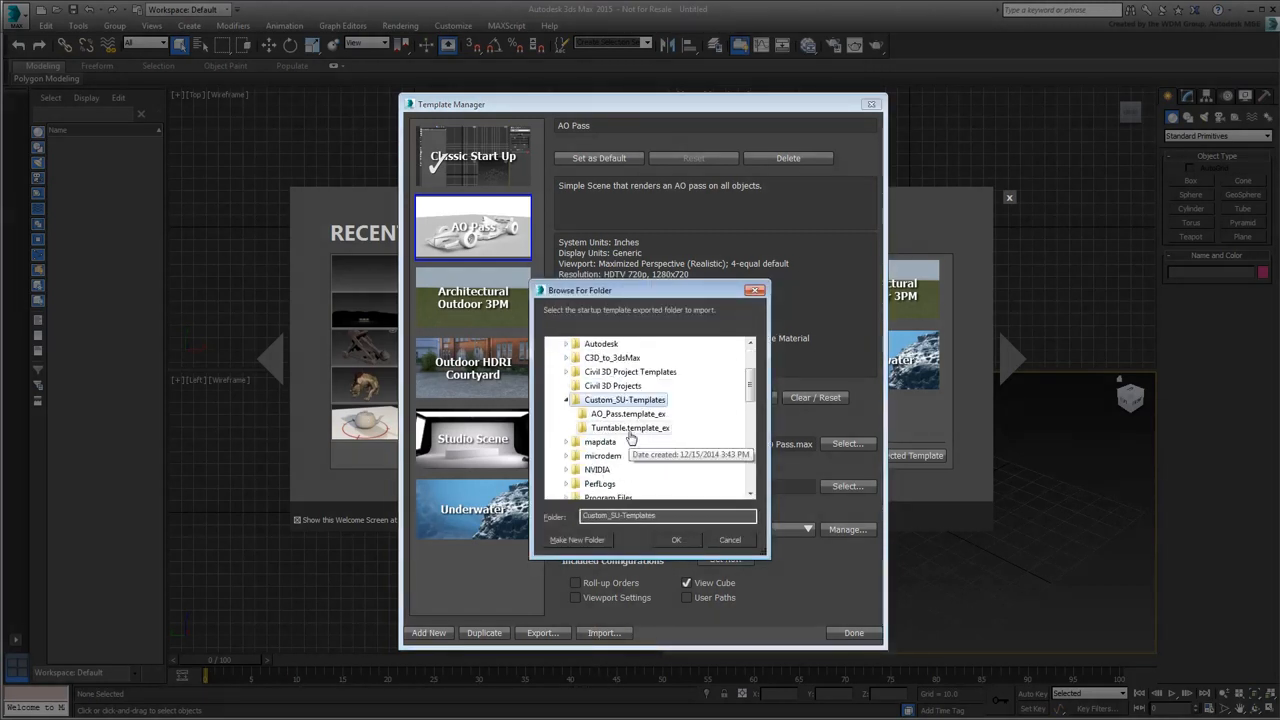
left_click(630, 430)
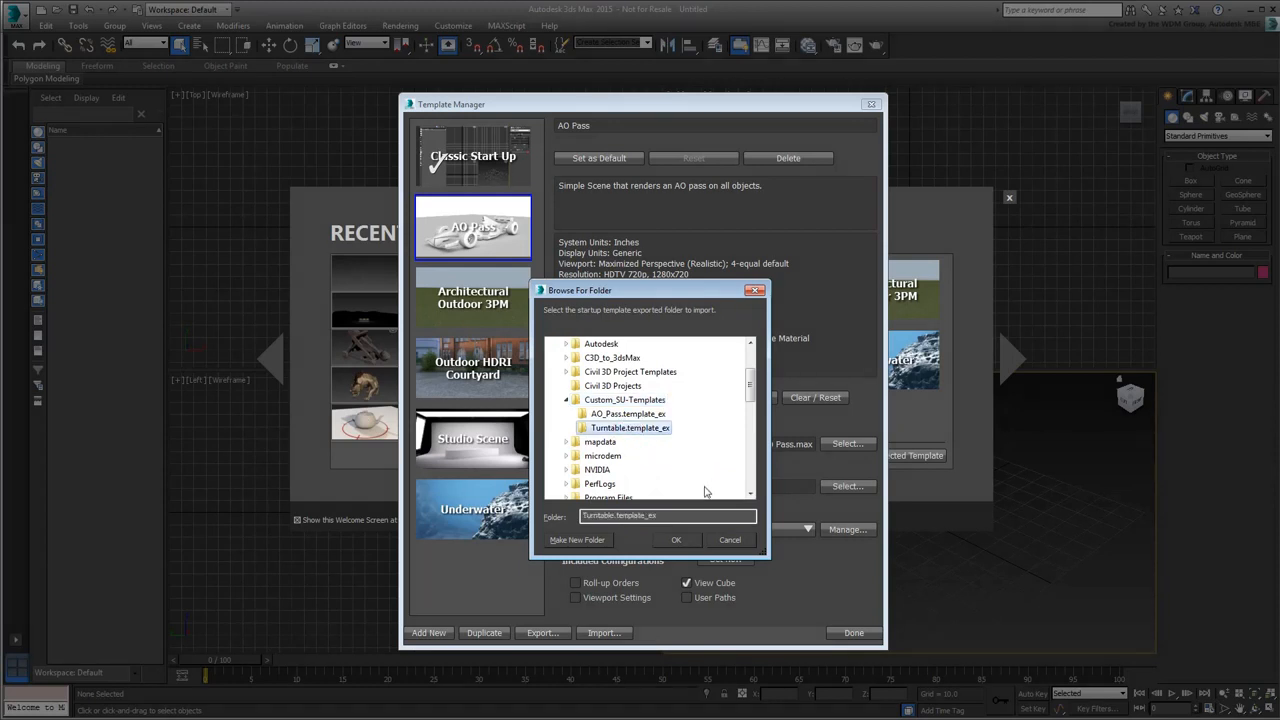
left_click(675, 541)
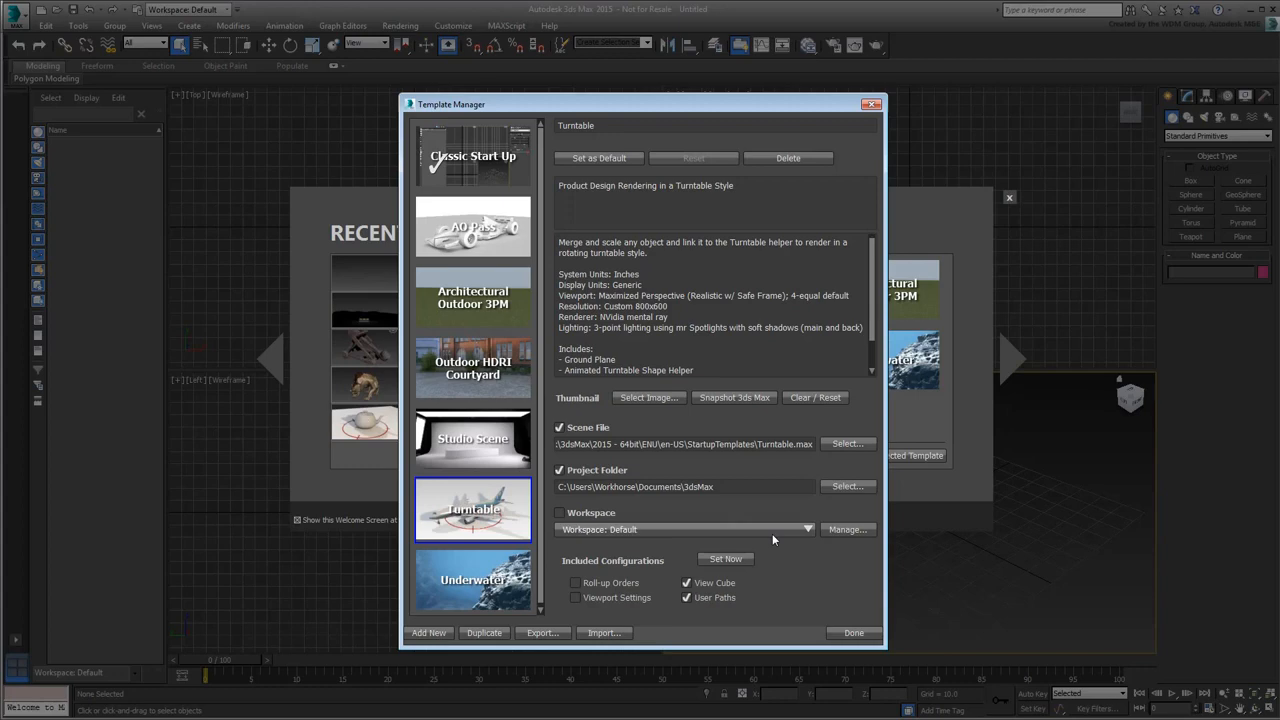
Close the Template Manager and create a new scene using the Turntable start-up template
left_click(851, 633)
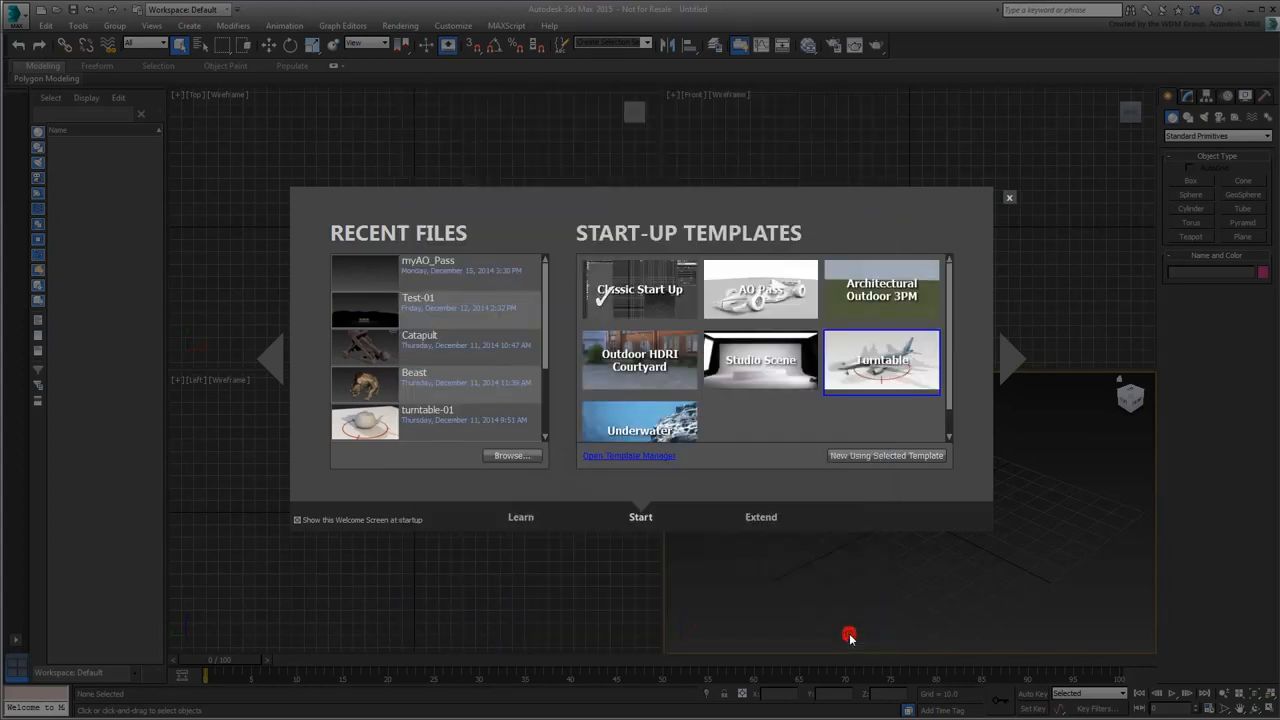
left_click(884, 368)
left_click(886, 455)
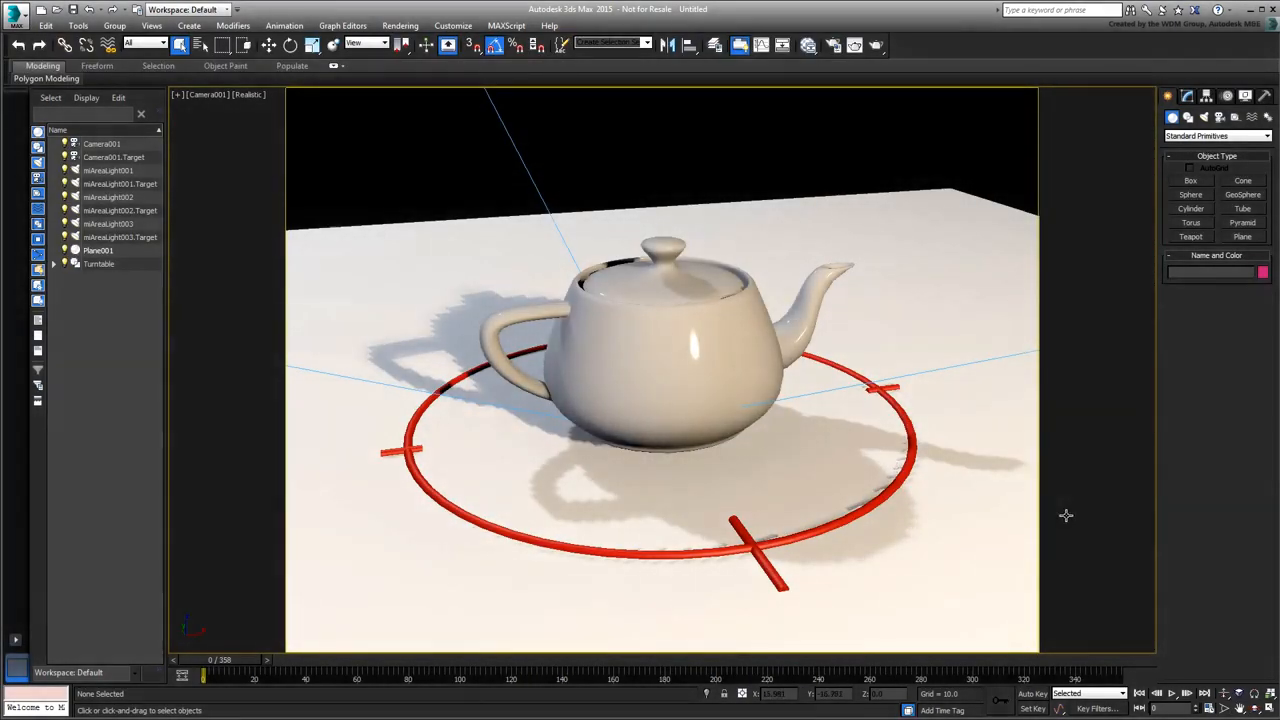
Select the lights and targets from miAreaLight001 to miAreaLight003.Target to examine the scene's lighting, then clear the selection
left_click(116, 170)
left_click(126, 237, "shift")
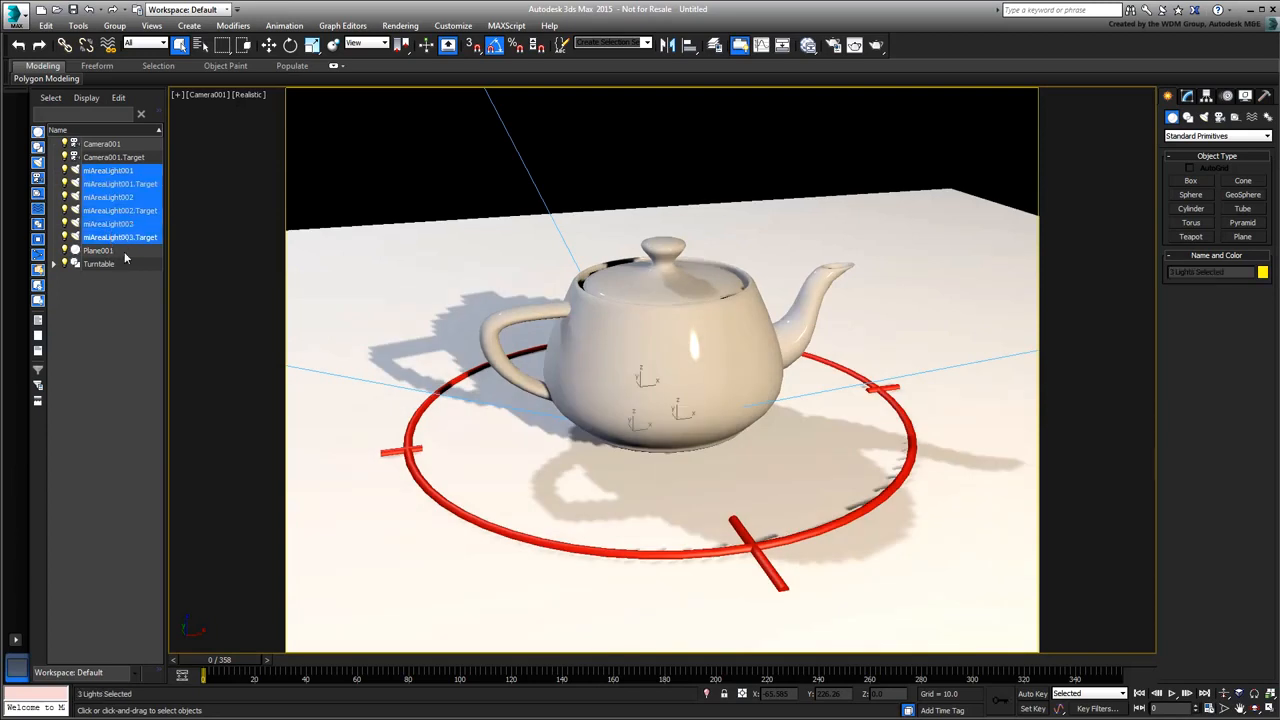
left_click(152, 382)
Scrub the turntable animation to frame 350, render the camera view and close the rendered image
left_click_drag(230, 661, 1097, 660)
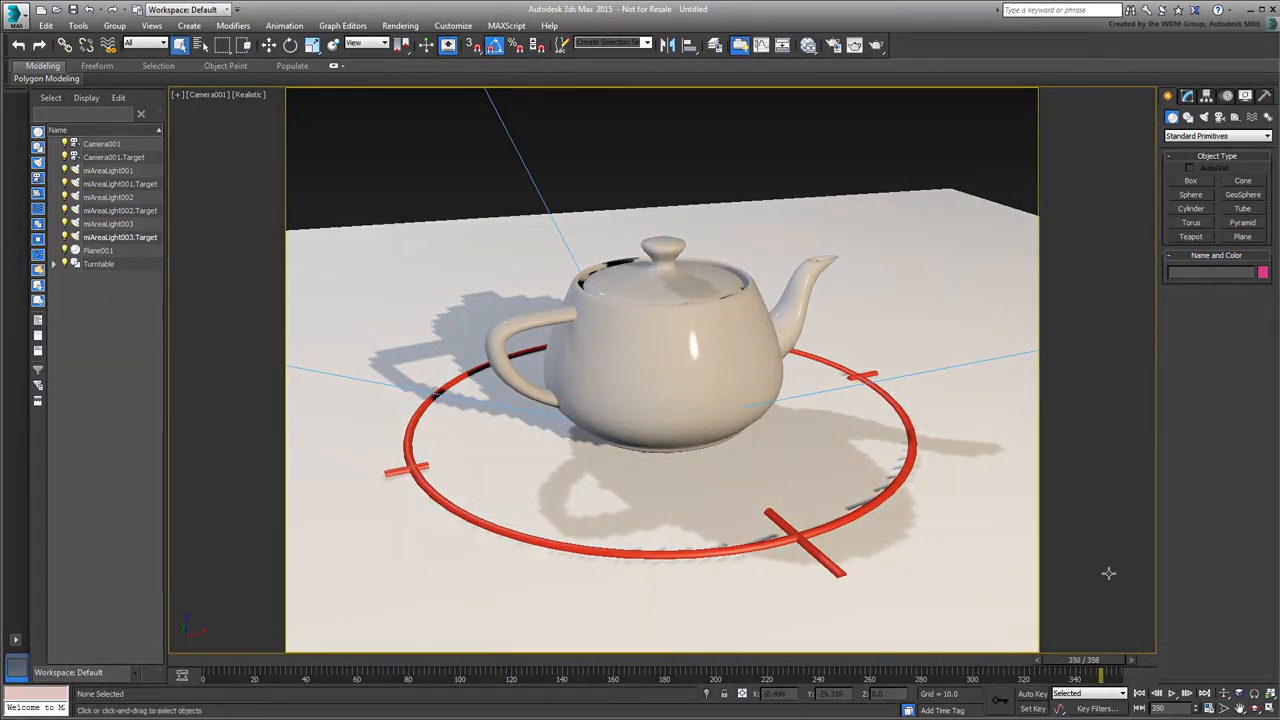
left_click(878, 45)
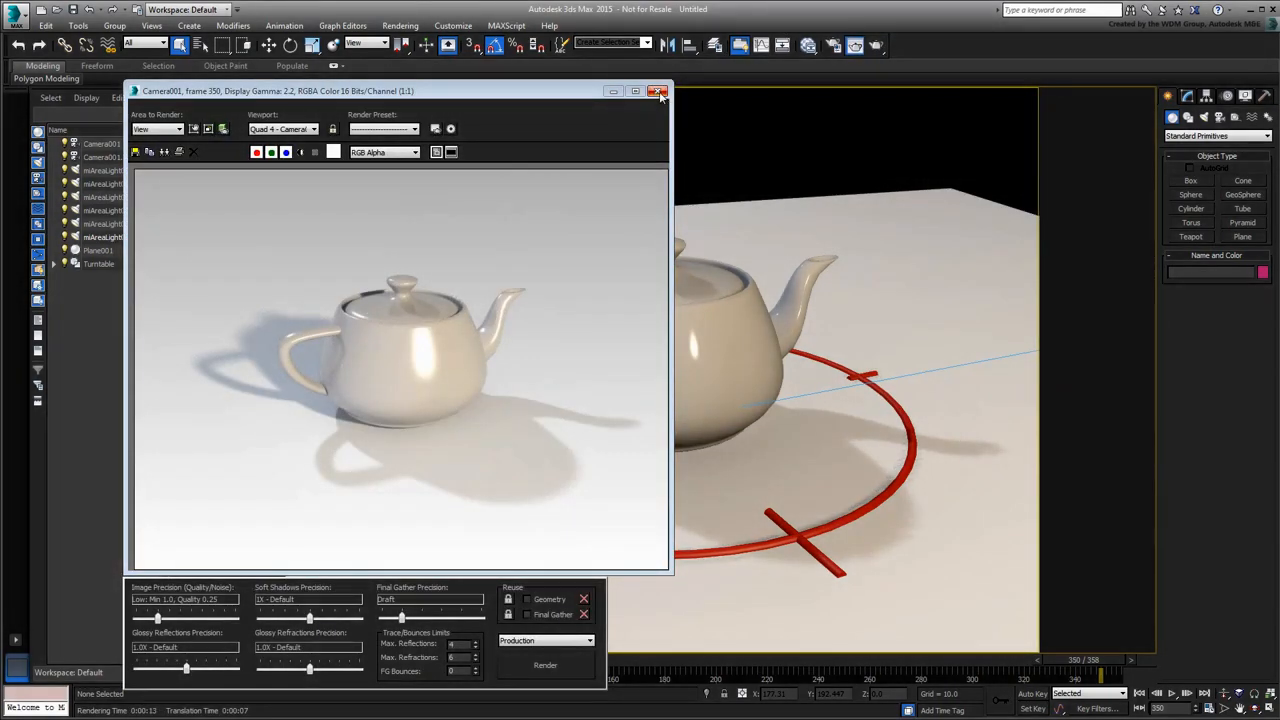
left_click(657, 92)
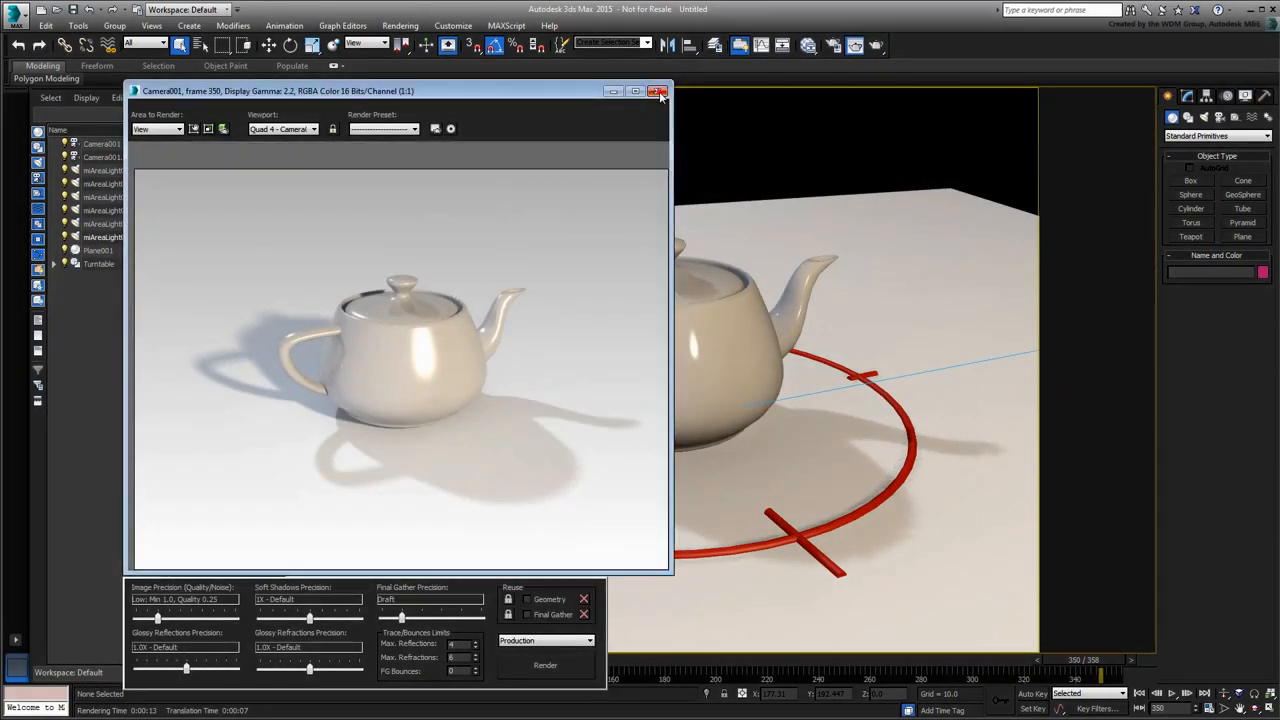
Return the animation to frame 0 and hide Teapot001 under the Turntable object
left_click_drag(275, 662, 198, 659)
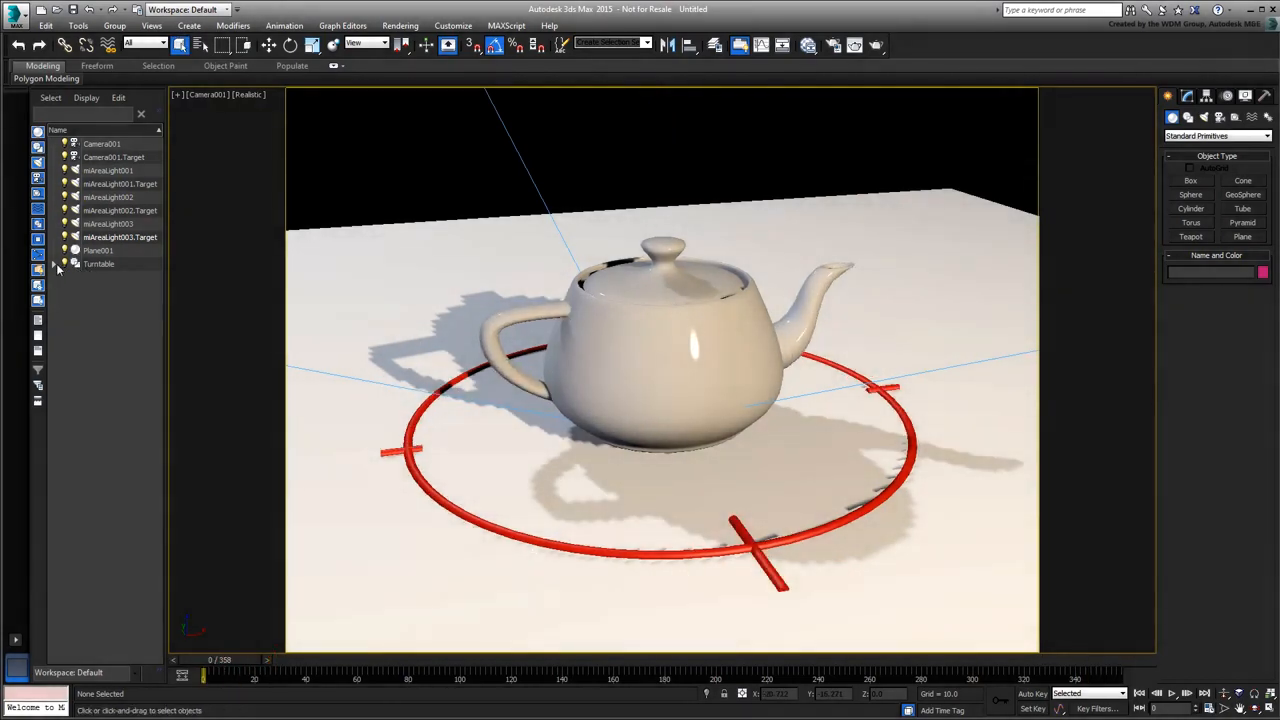
left_click(54, 264)
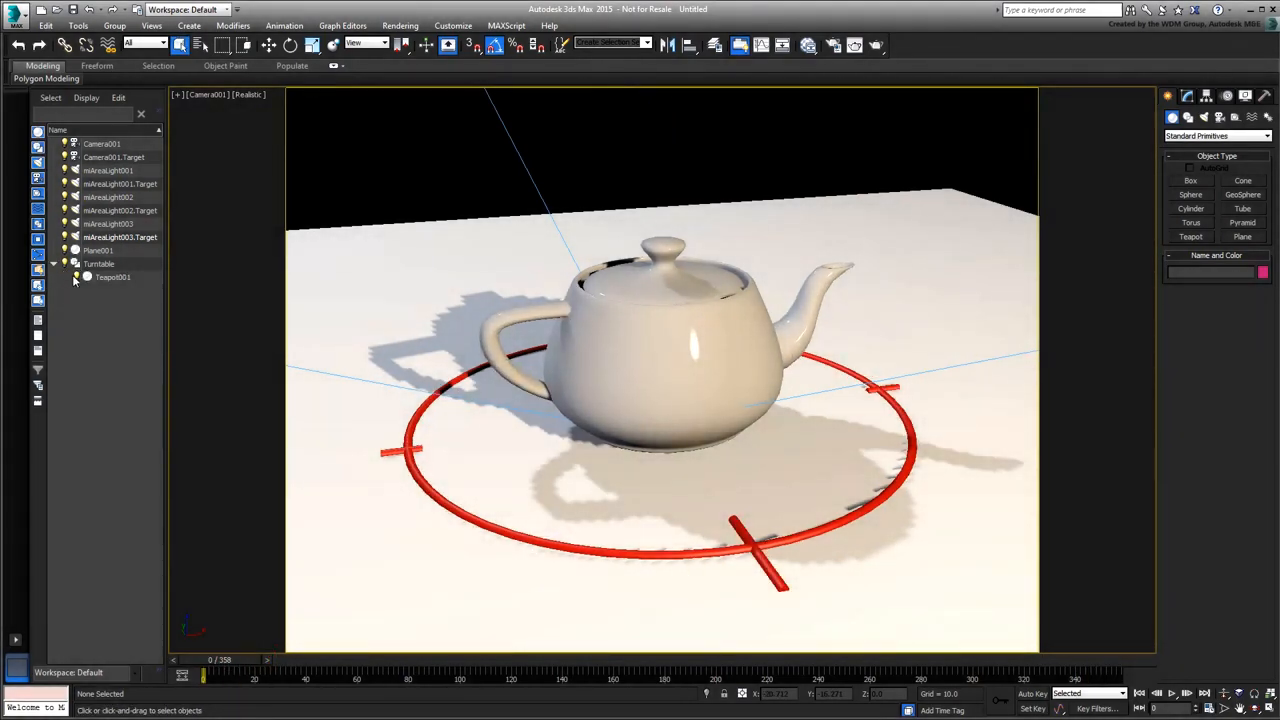
left_click(74, 277)
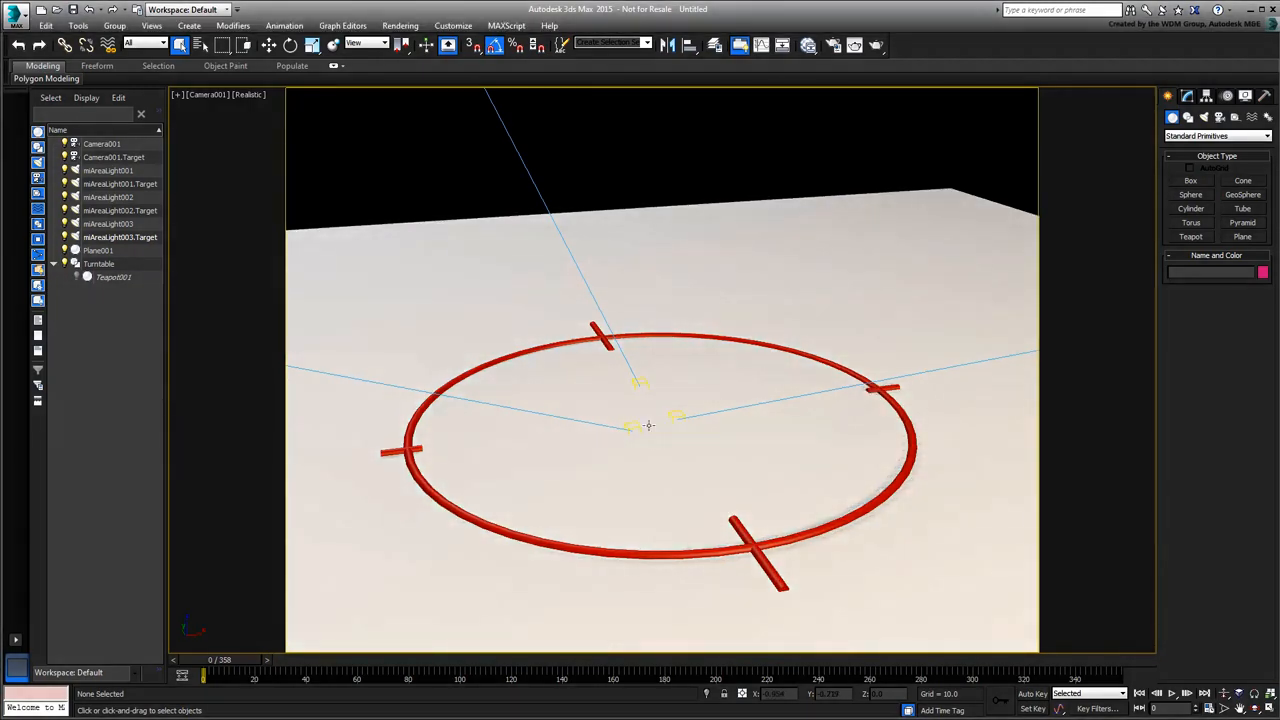
Merge the Boeing_787 model at the turntable's centre and scale it down uniformly to about 1.65 percent
left_click_drag(648, 425, 650, 426)
left_click(680, 449)
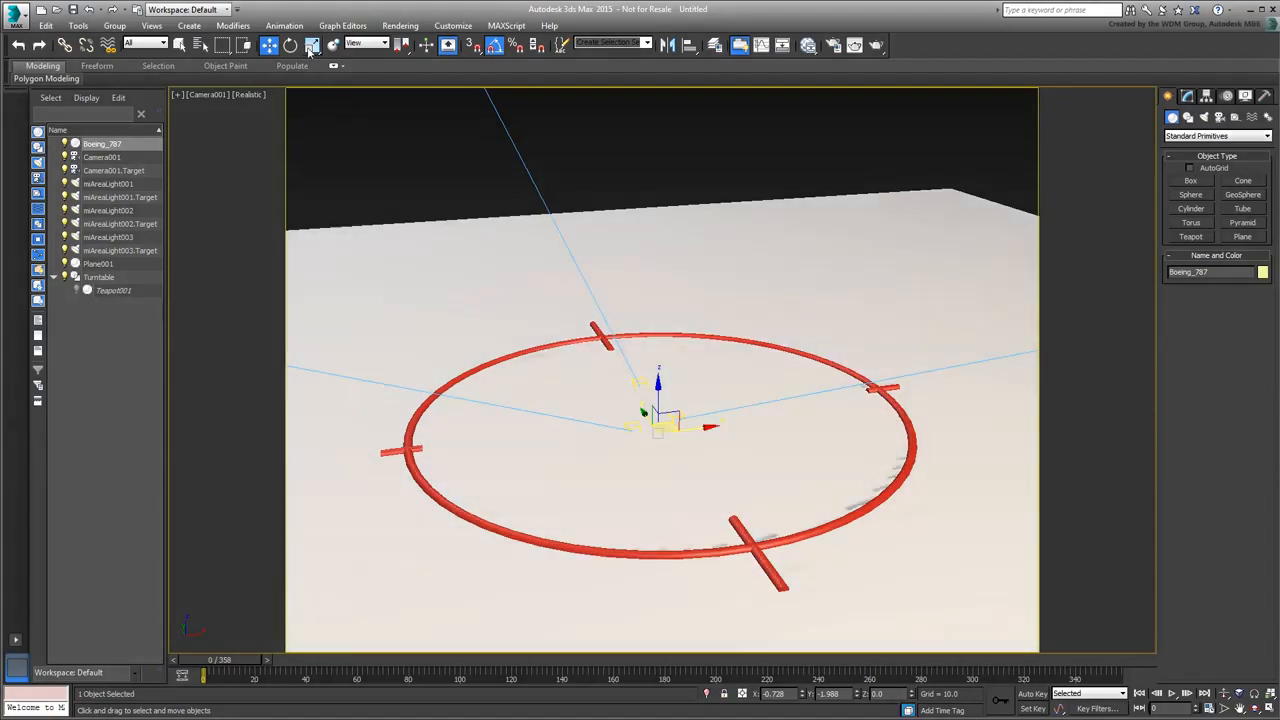
left_click(310, 46)
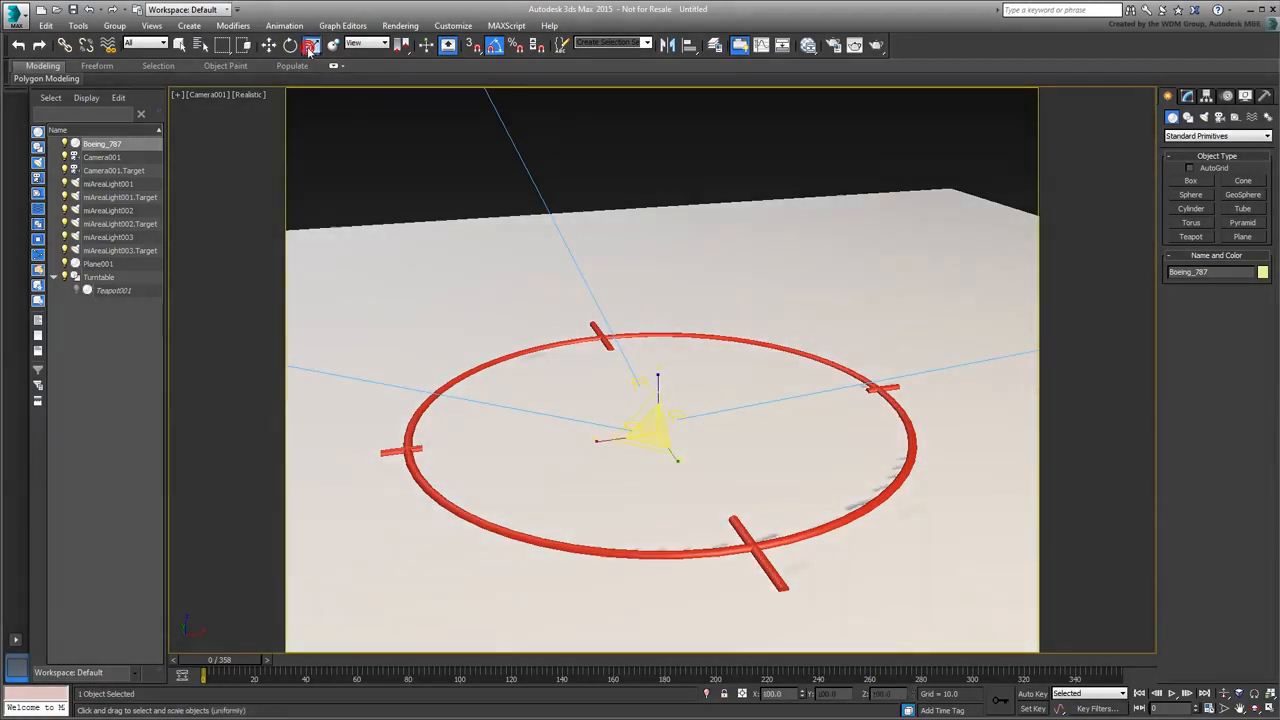
left_click_drag(652, 428, 980, 600)
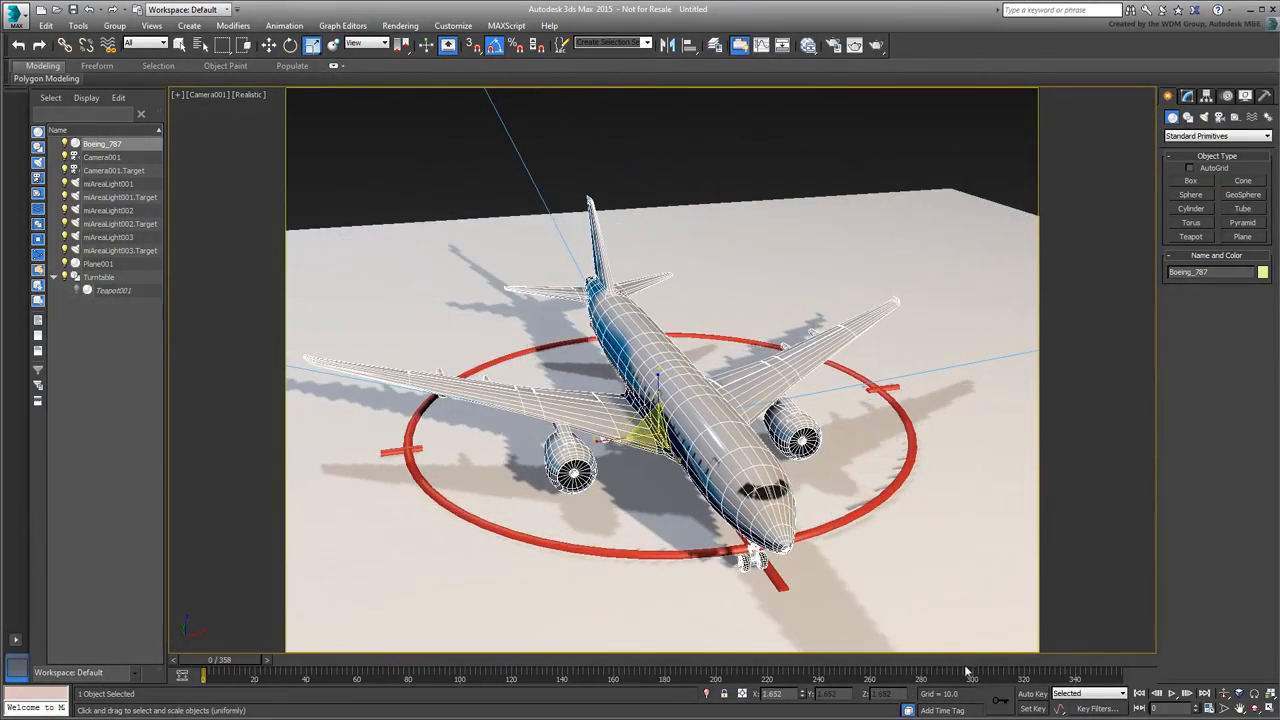
Parent Boeing_787 to the Turntable object, render the camera view at frame 55 and close the rendered image
left_click_drag(100, 145, 98, 277)
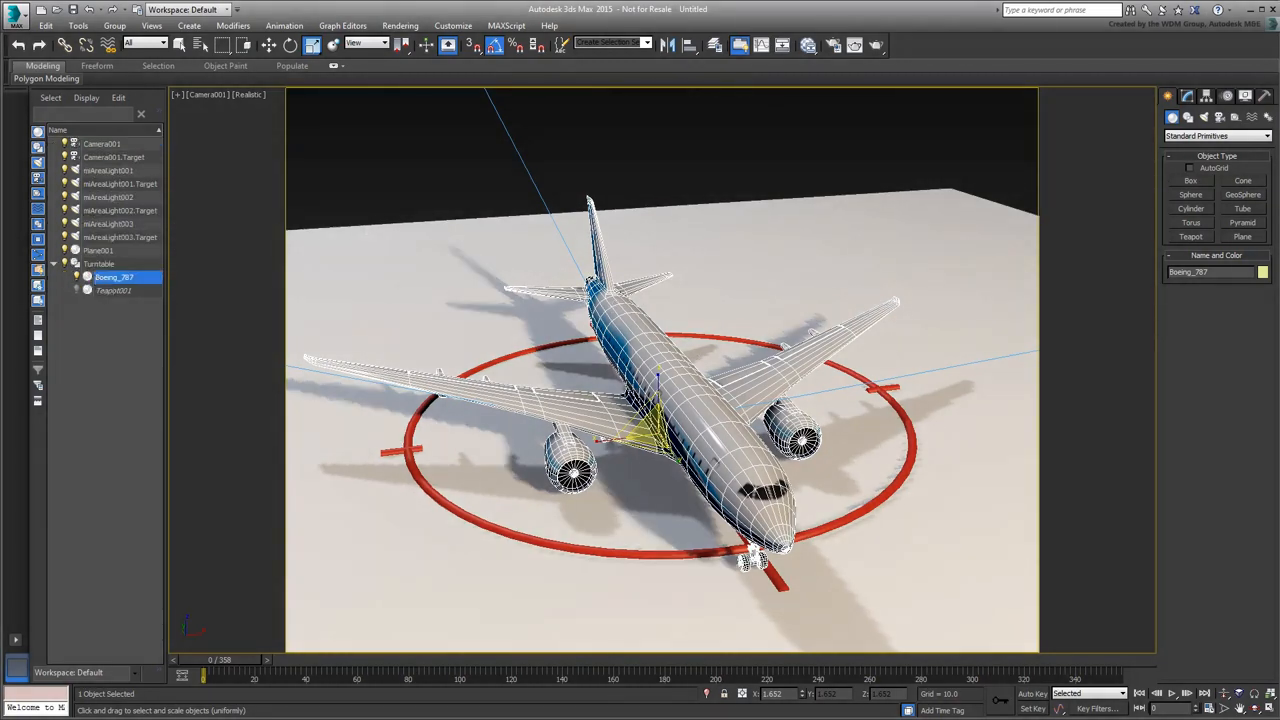
left_click_drag(203, 675, 355, 660)
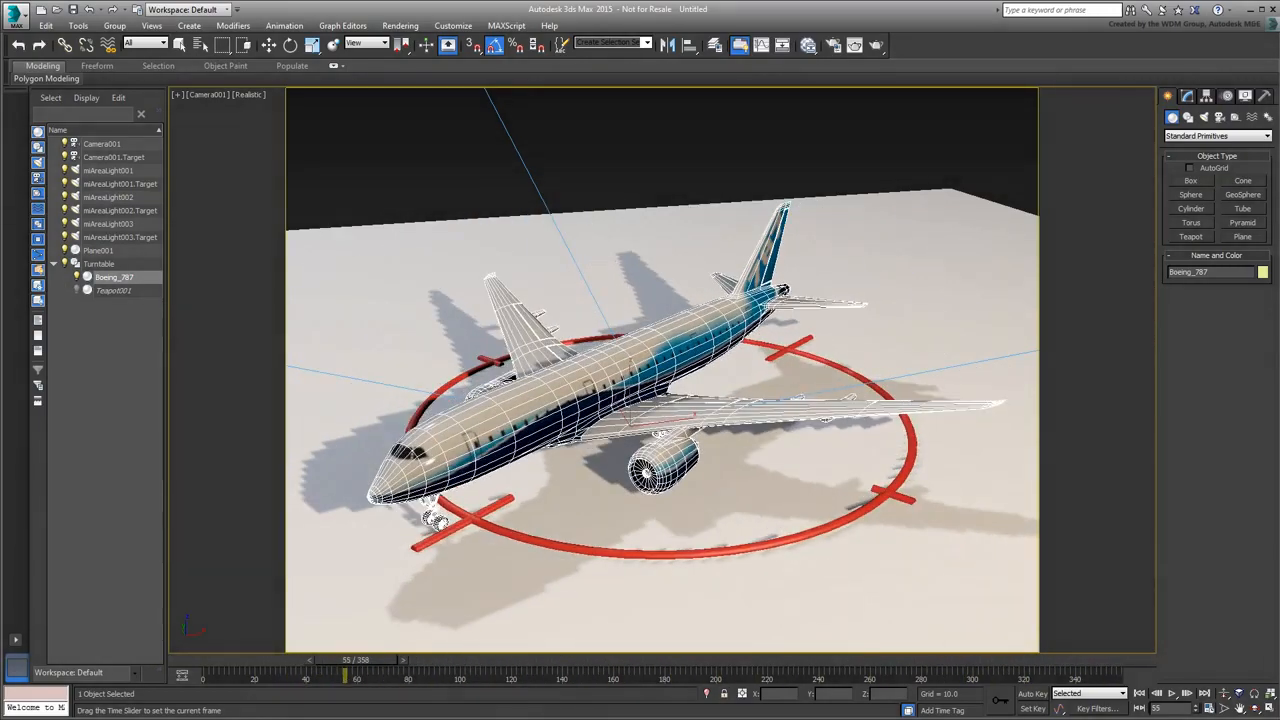
left_click(876, 45)
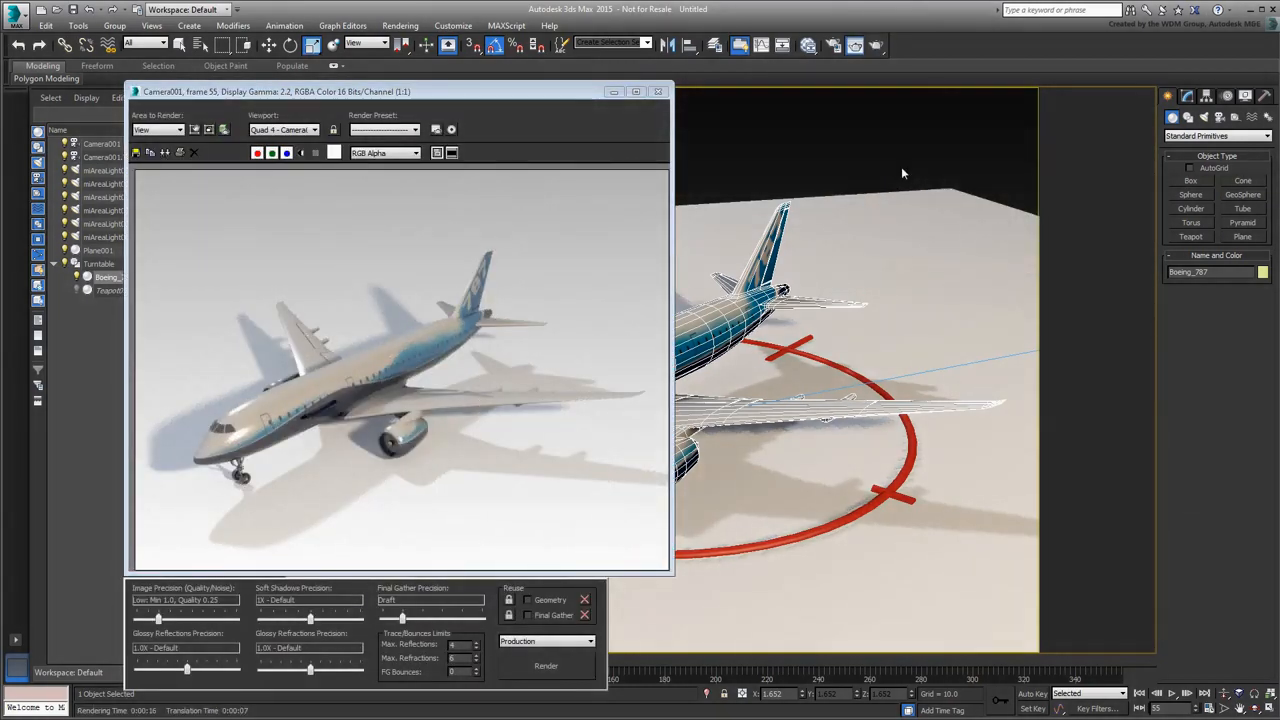
left_click(657, 91)
Hide Boeing_787 and merge the Bus Station model onto the turntable
left_click(77, 280)
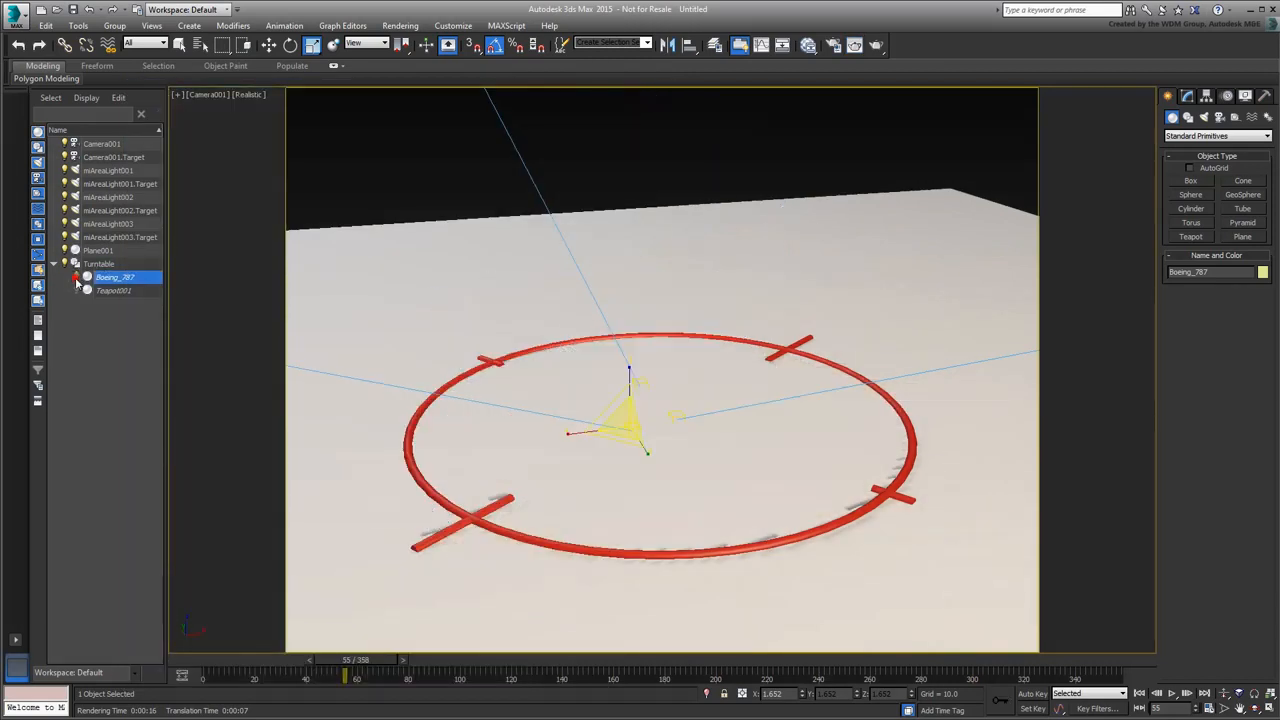
left_click_drag(733, 462, 669, 431)
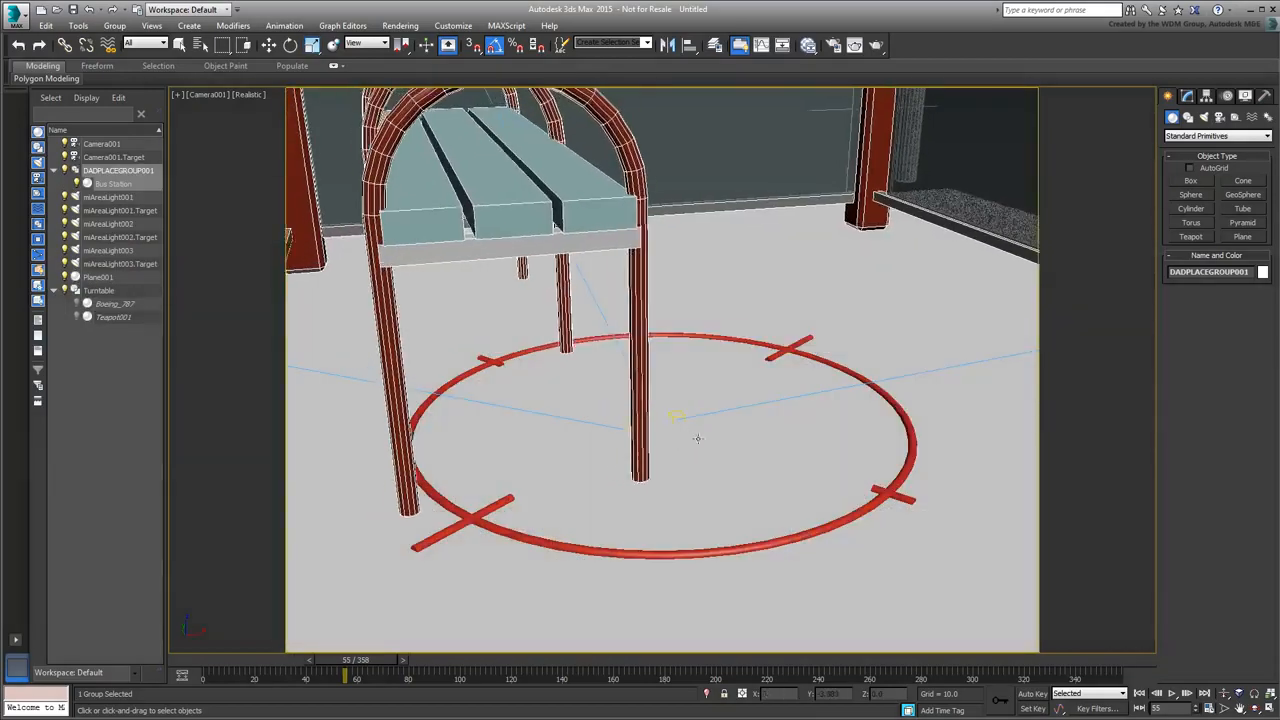
left_click(716, 434)
Scale the Bus Station down uniformly to about 13.6 percent and move it to the turntable's centre
left_click(311, 49)
left_click_drag(714, 437, 729, 377)
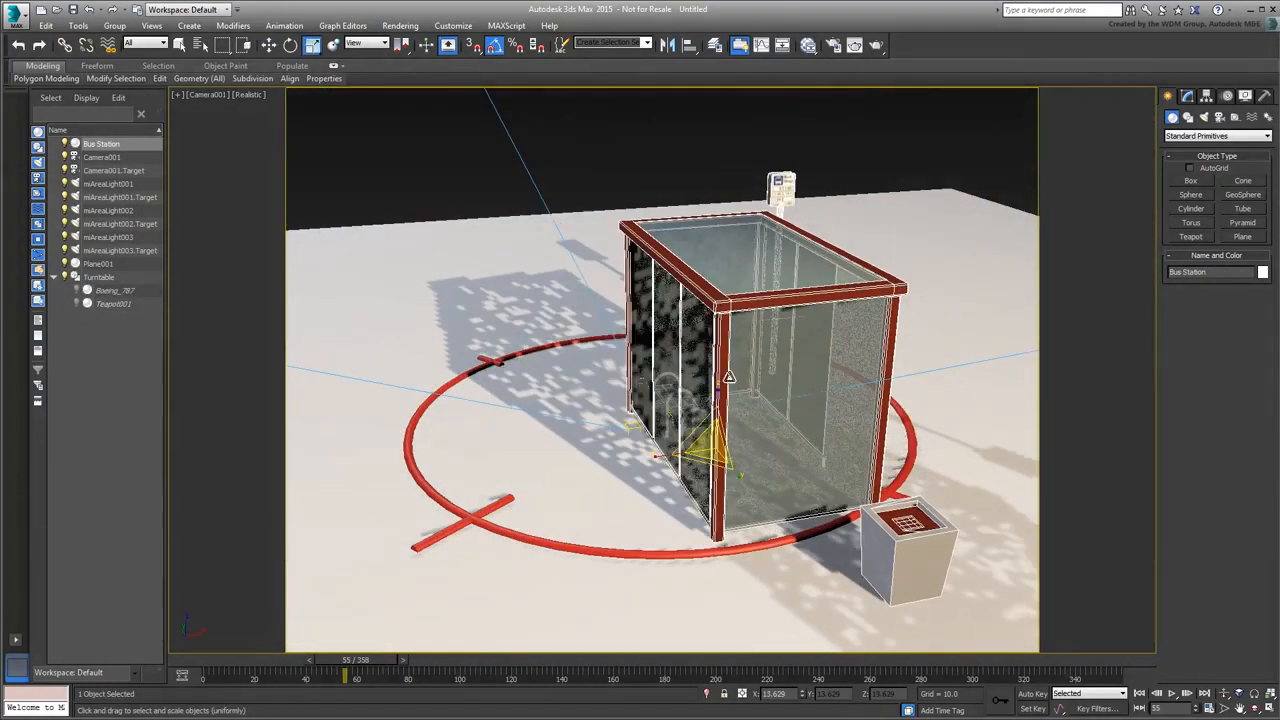
left_click(270, 45)
left_click_drag(724, 436, 643, 413)
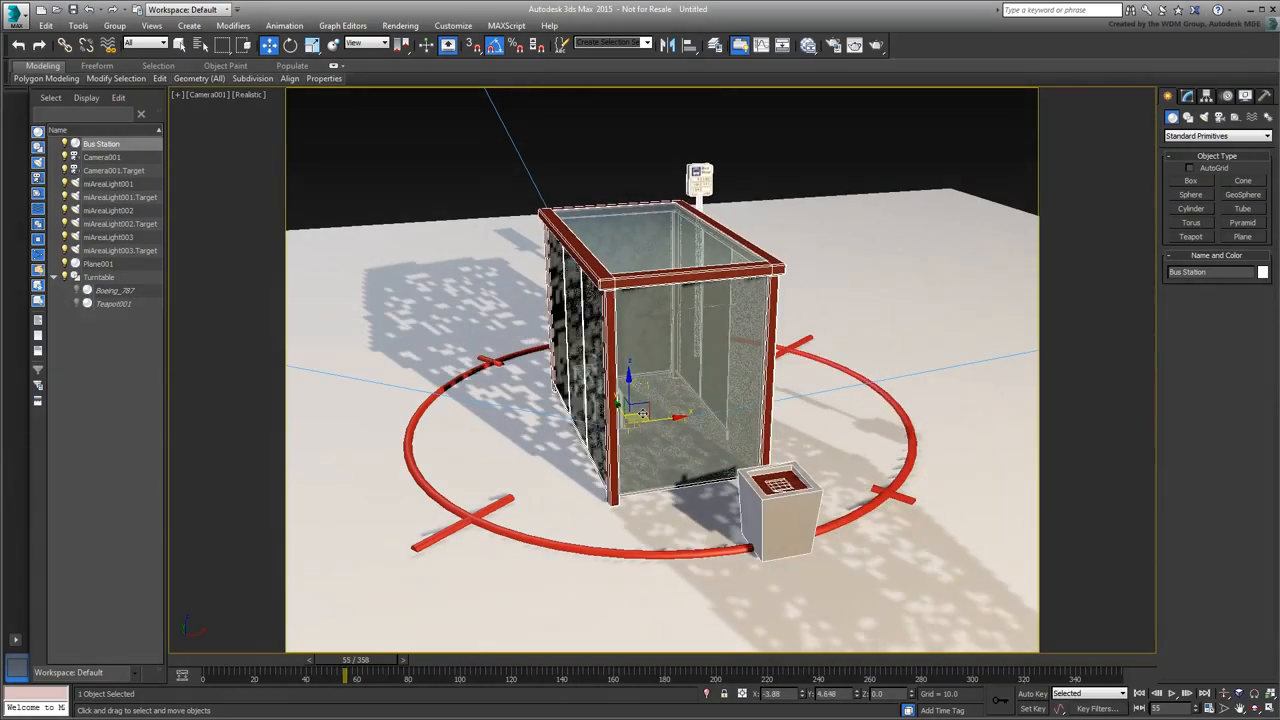
Parent Bus Station to the Turntable object at frame 0, then render the camera view at frame 133 and close the image
left_click(201, 669)
left_click_drag(99, 145, 100, 277)
left_click_drag(222, 663, 545, 678)
key("shift+q")
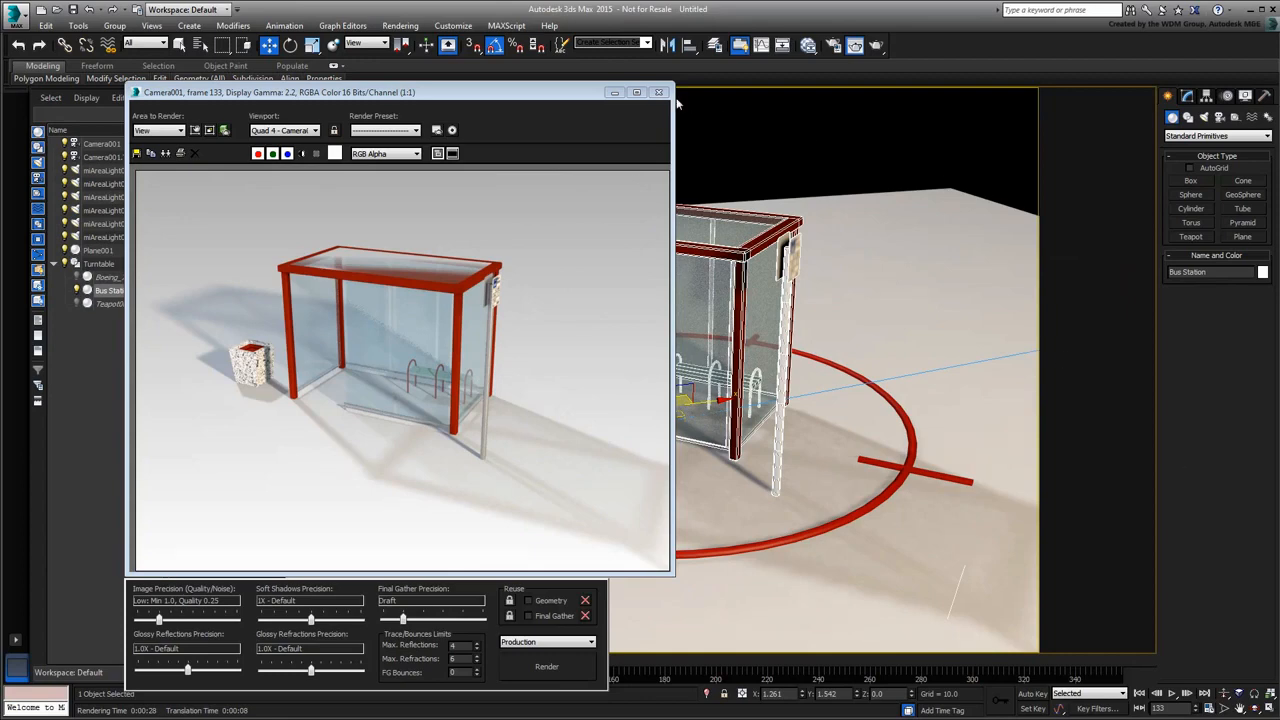
left_click(658, 92)
Hide Bus Station and merge the catapult model at the turntable's centre
left_click(86, 290)
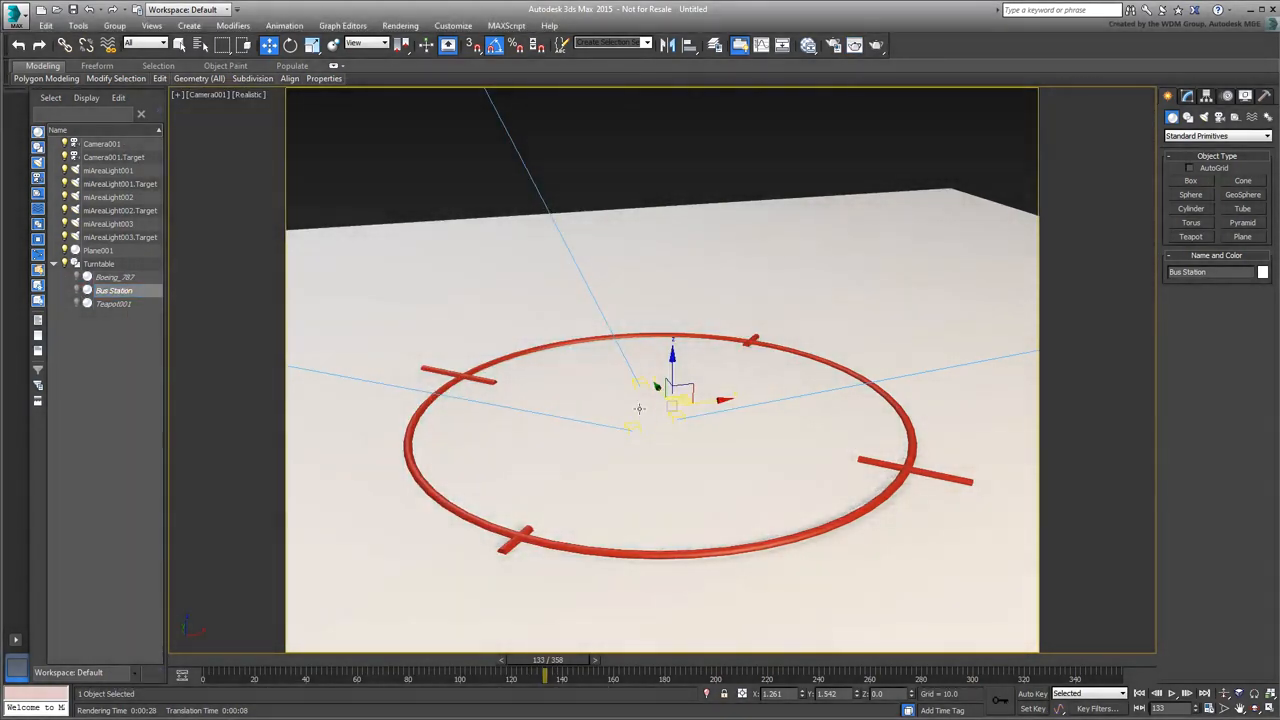
left_click_drag(638, 408, 641, 413)
left_click(677, 433)
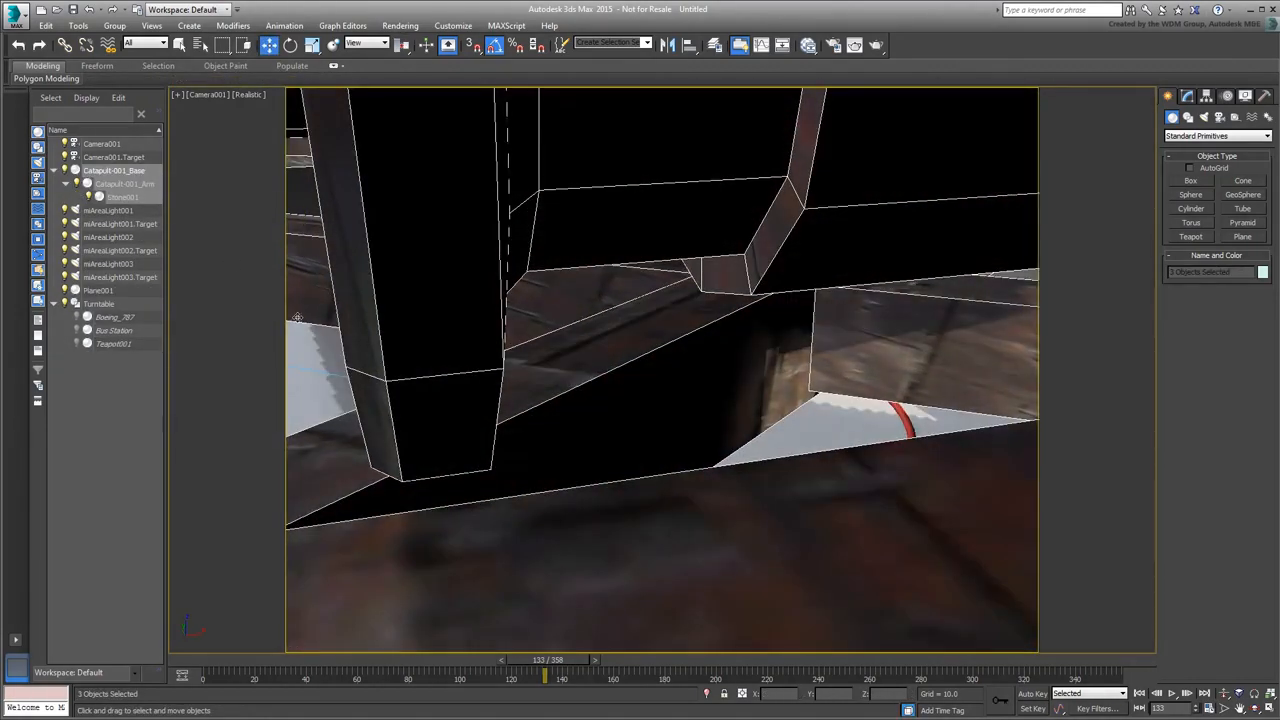
Scale Catapult-001_Base down uniformly to about 19.3 percent and rotate it 110 degrees about Z, returning the animation to frame 0
left_click(240, 290)
left_click(114, 171)
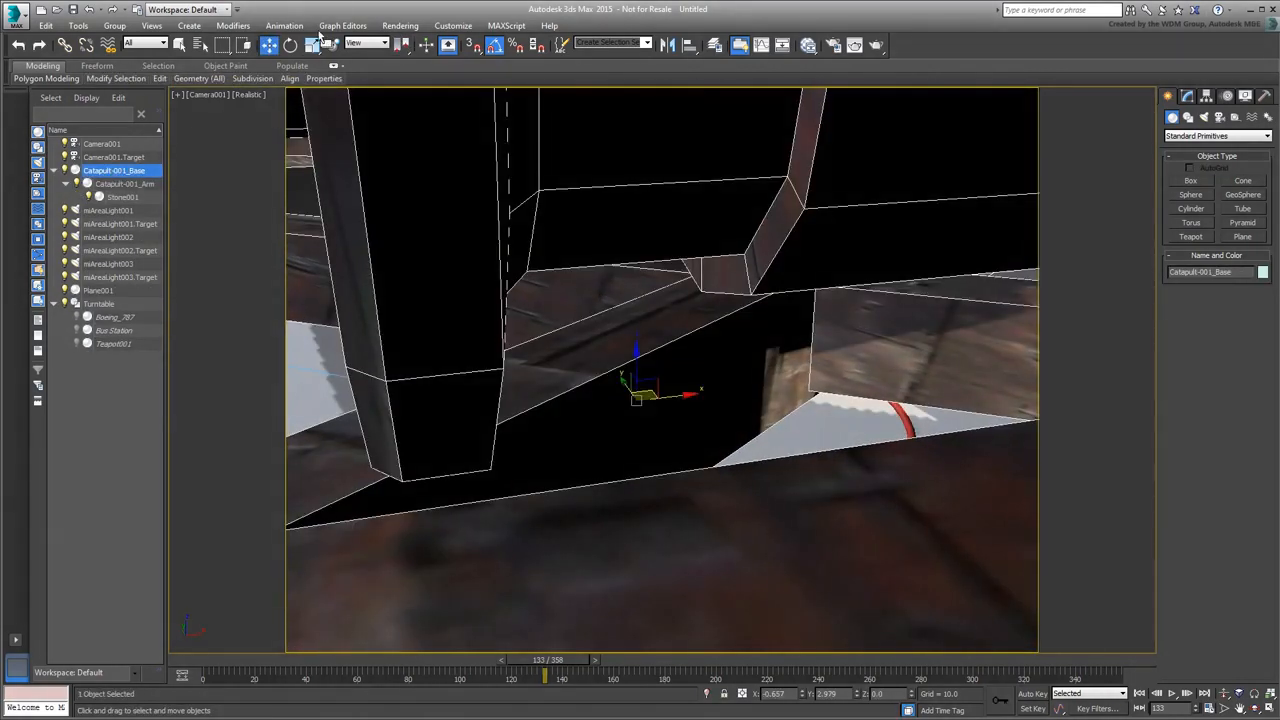
left_click(314, 43)
left_click_drag(635, 394, 651, 692)
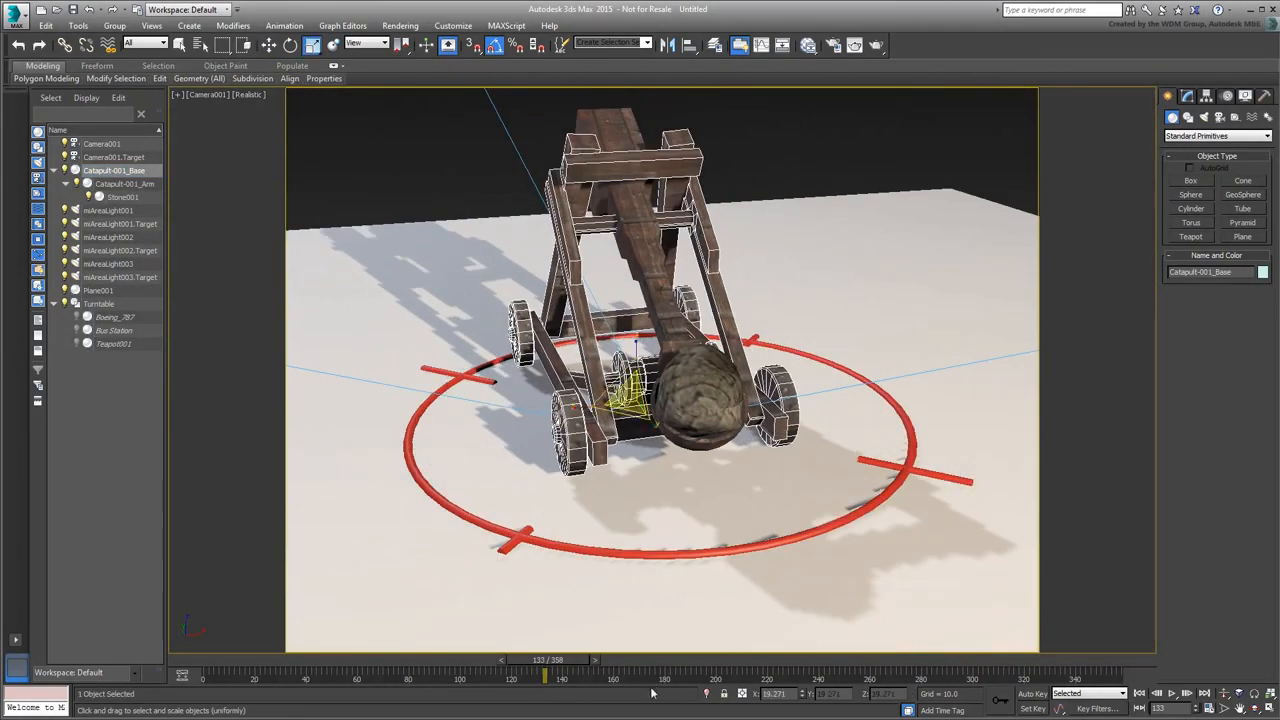
left_click(290, 45)
left_click_drag(655, 420, 702, 426)
left_click(200, 668)
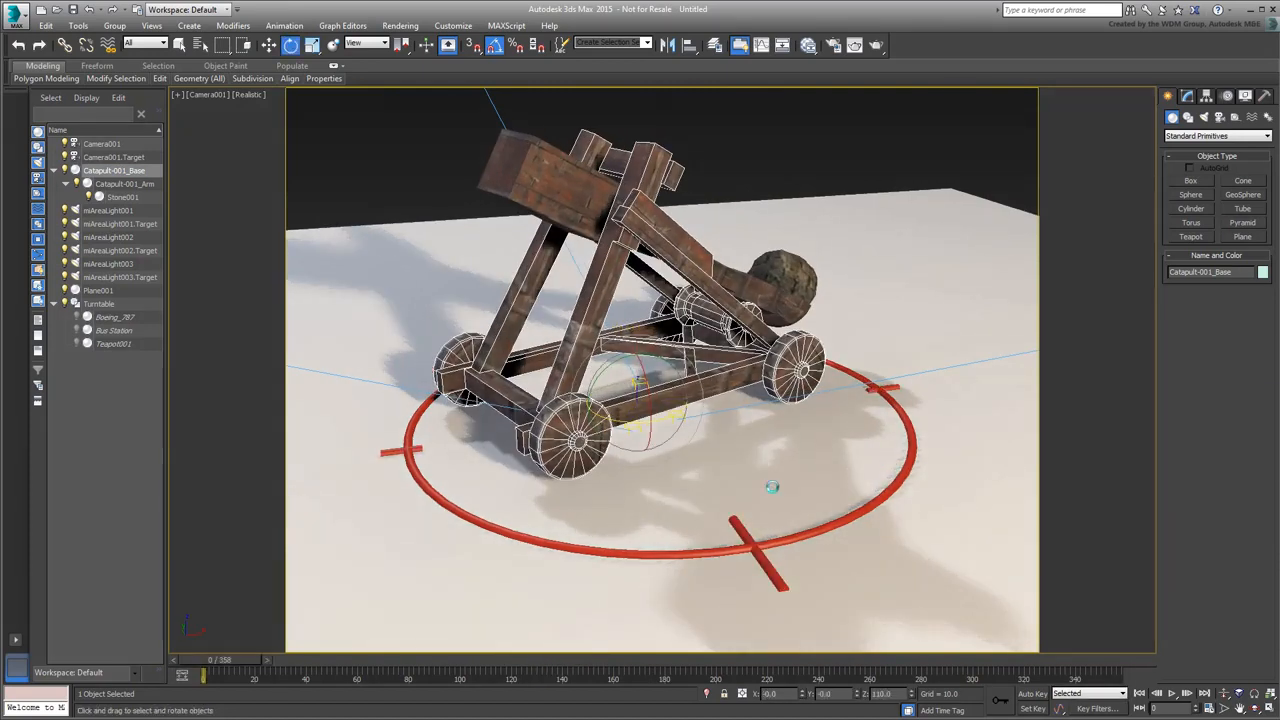
Merge the Beast model onto the turntable in front of the catapult and scale it down uniformly
left_click_drag(772, 487, 774, 490)
left_click(803, 510)
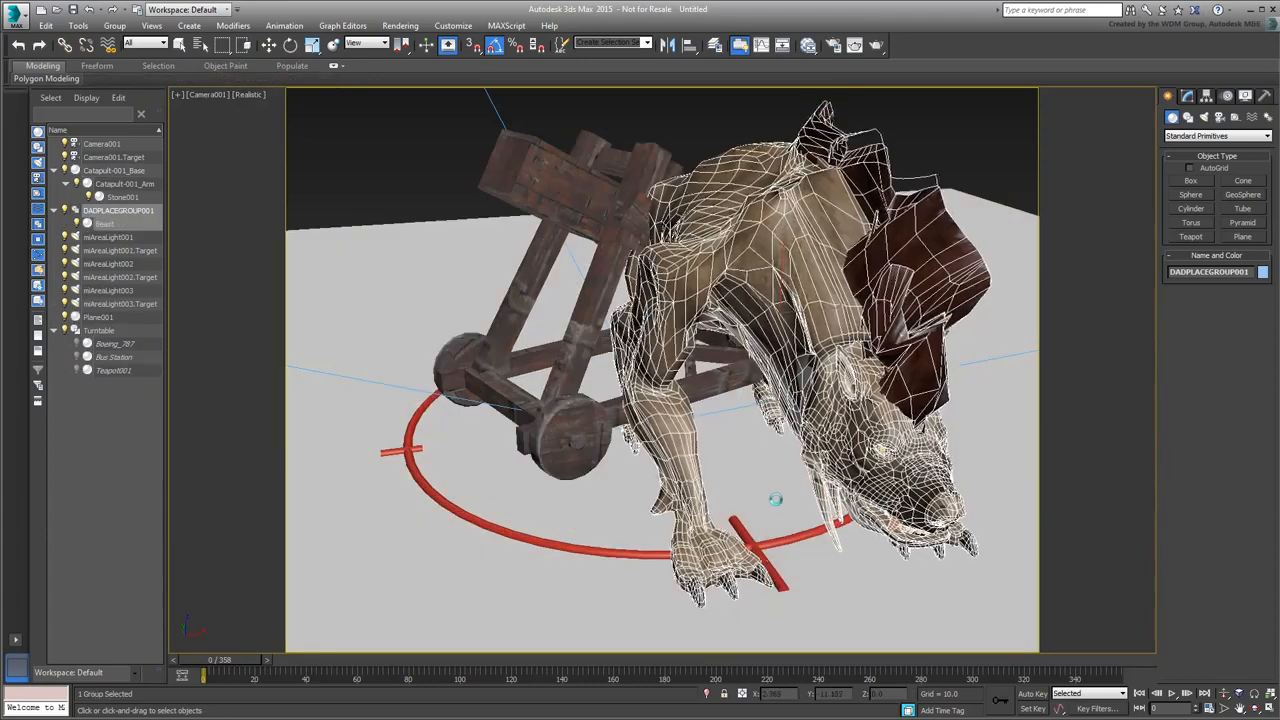
key("r")
left_click_drag(757, 508, 777, 603)
Move the Beast to the turntable's front edge beside the catapult and rotate it to face the other way
left_click(269, 45)
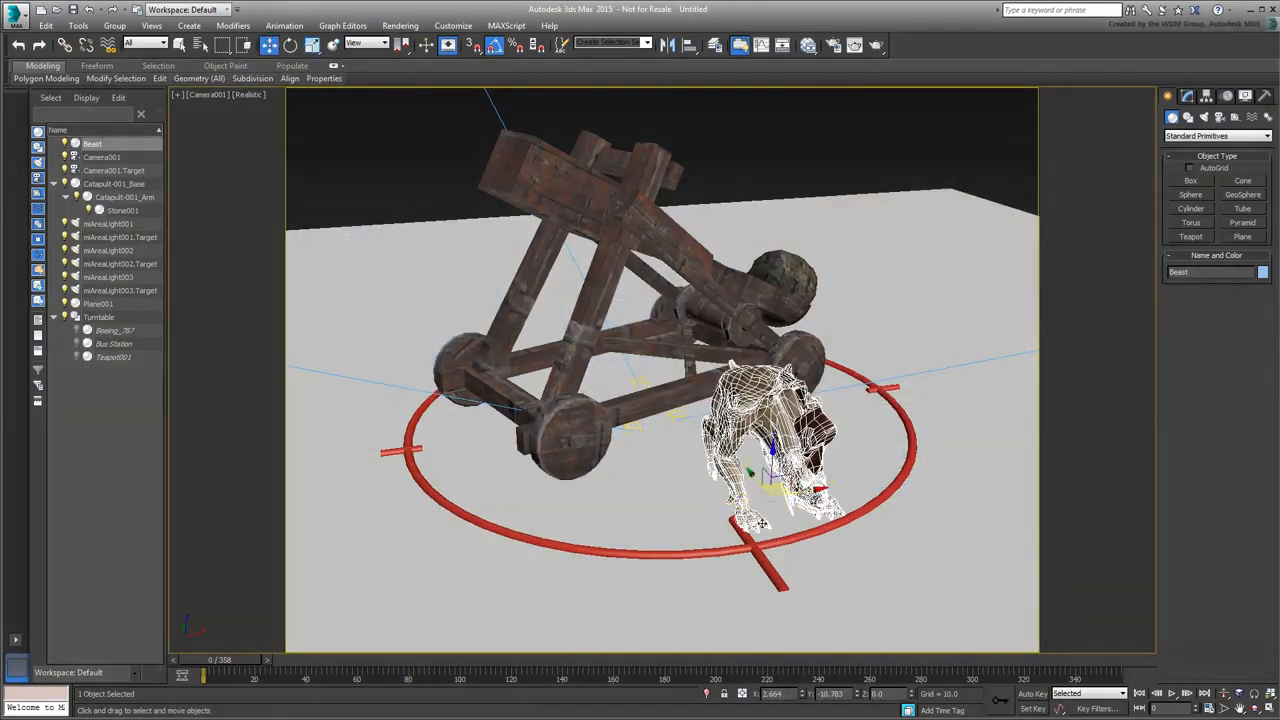
left_click_drag(787, 489, 730, 556)
left_click(289, 46)
Parent Beast and Catapult-001_Base to the Turntable object, scrub the animation and render the camera view at frame 0
left_click_drag(105, 144, 104, 318)
left_click_drag(130, 169, 108, 311)
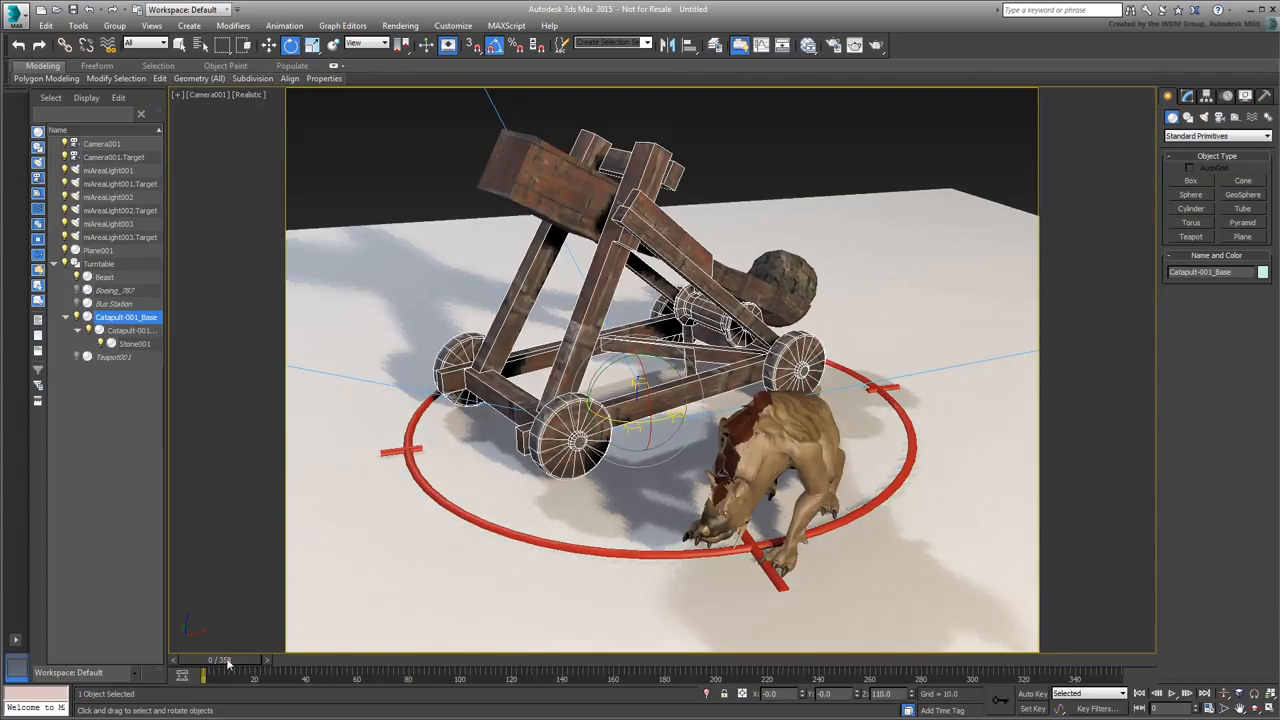
left_click_drag(228, 663, 222, 688)
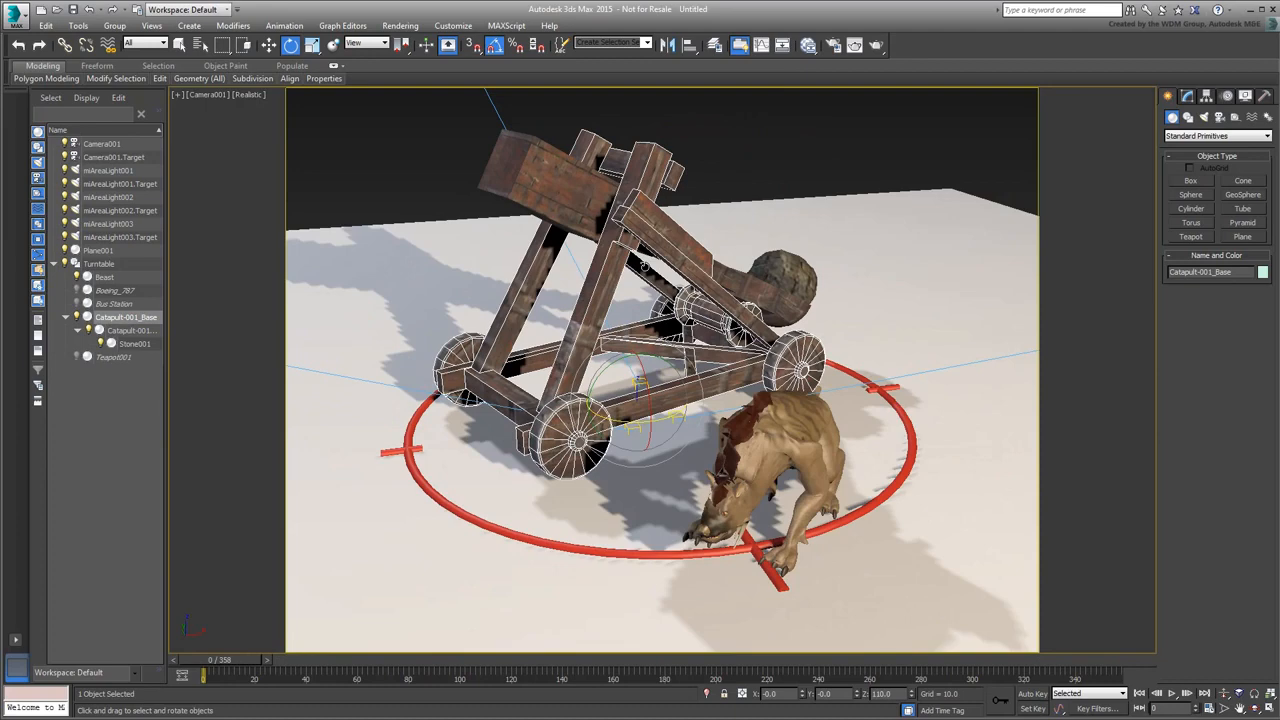
left_click(877, 46)
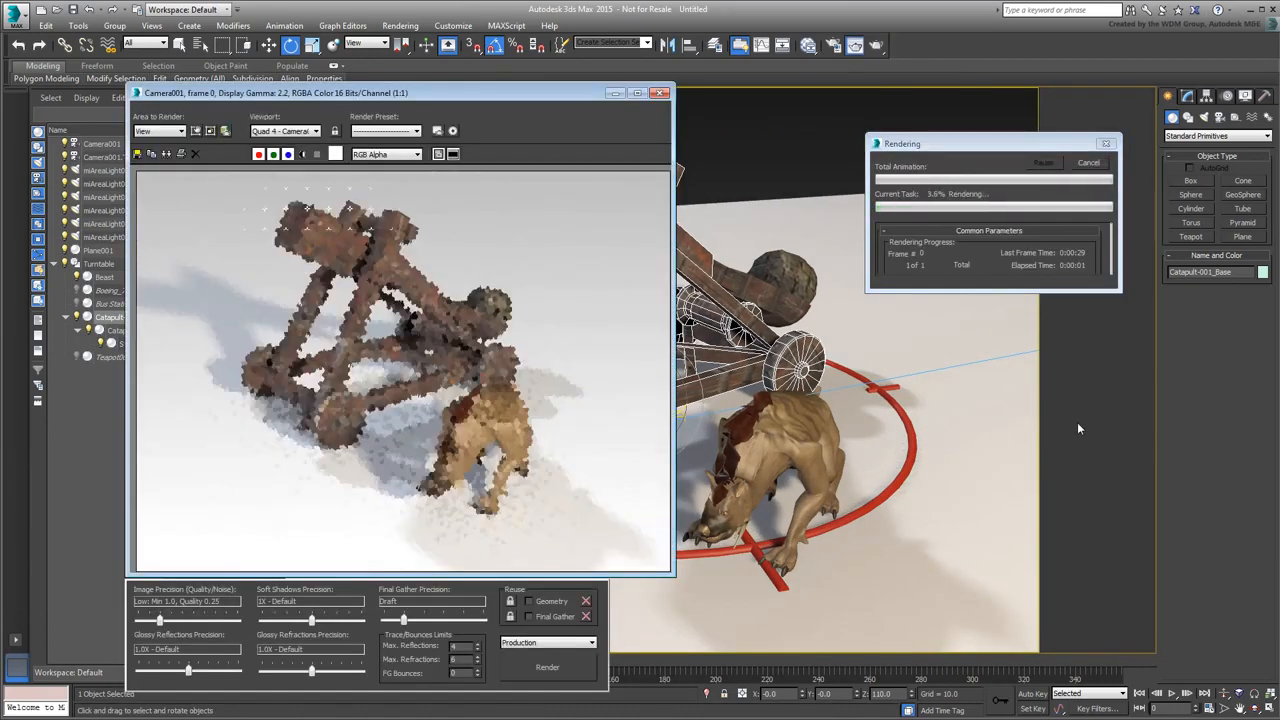